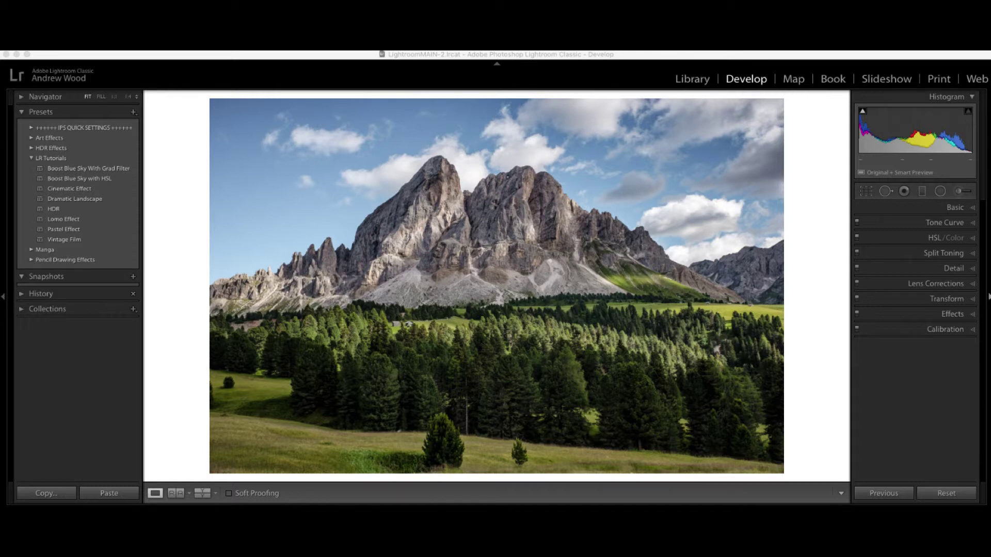
- Convert the mountain landscape photo to the Black & White treatment in the basic adjustments
click(972, 208)
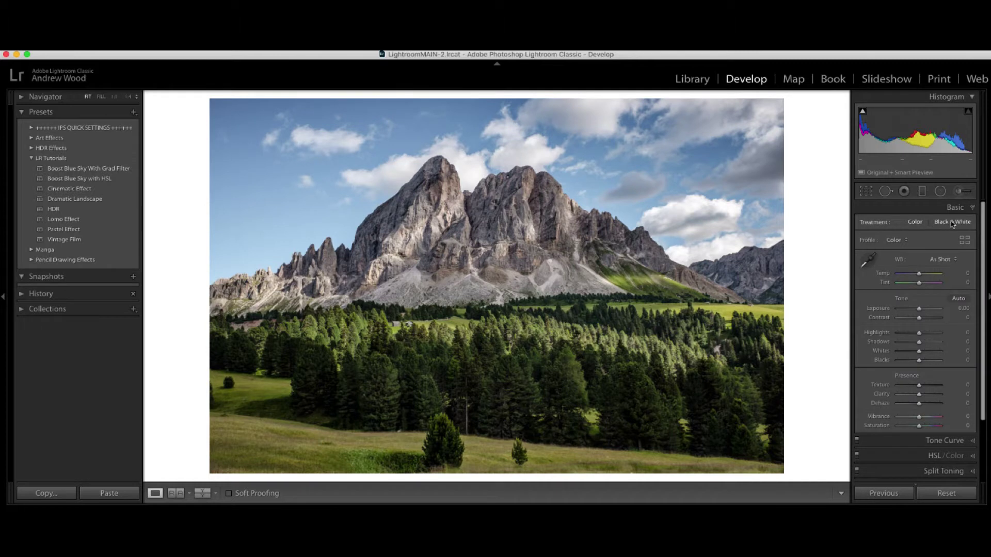
click(952, 222)
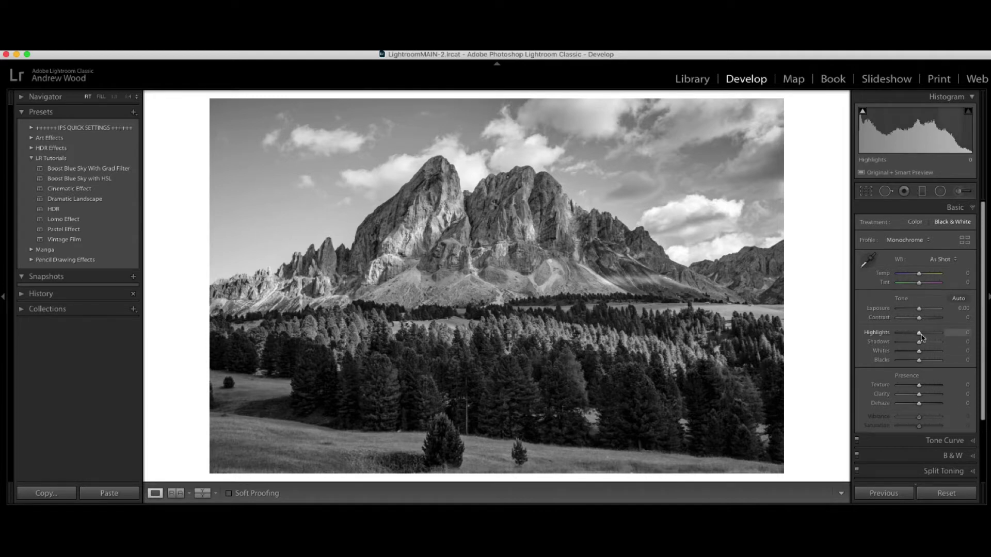
- Raise the photo's Highlights to +71 and its Shadows to +4
drag(922, 337, 937, 336)
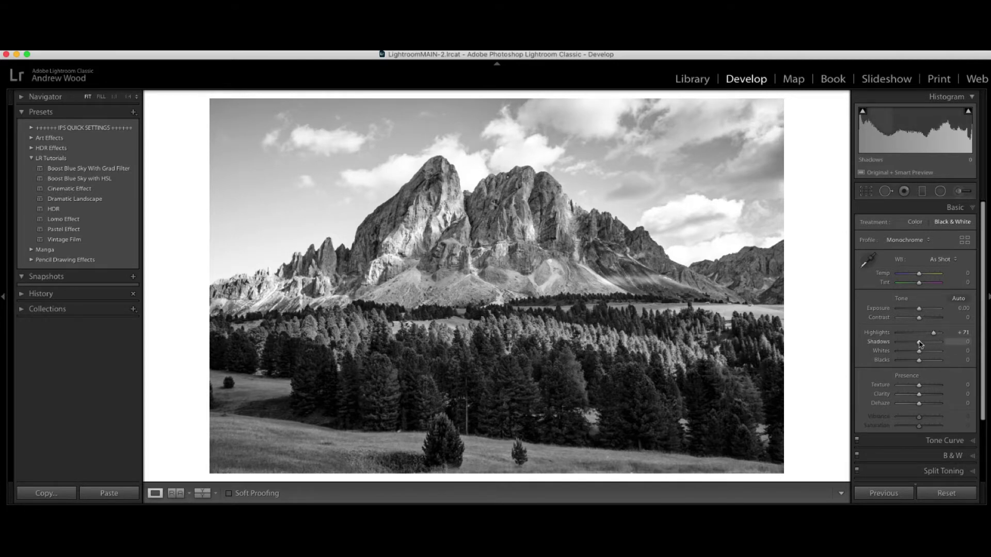
drag(920, 343, 924, 344)
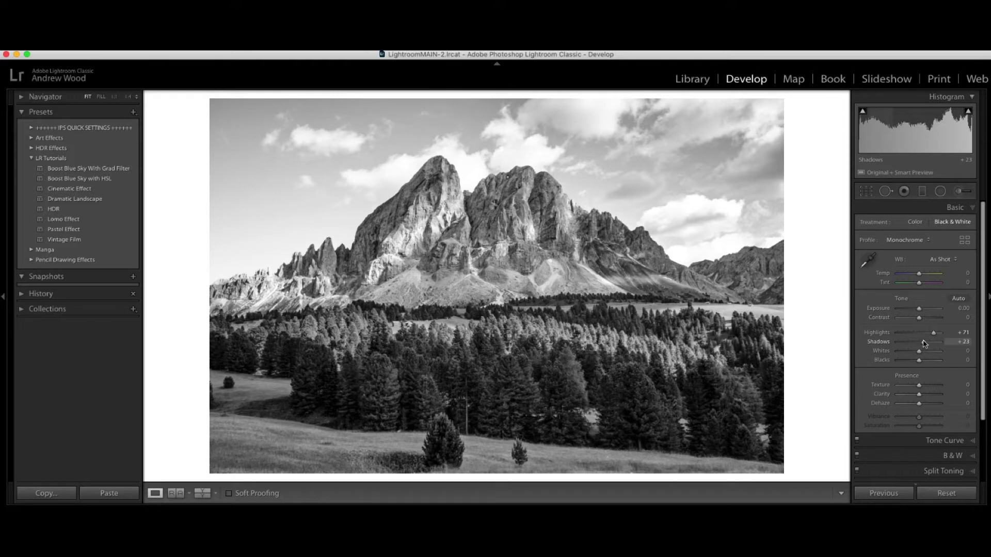
drag(925, 344, 920, 343)
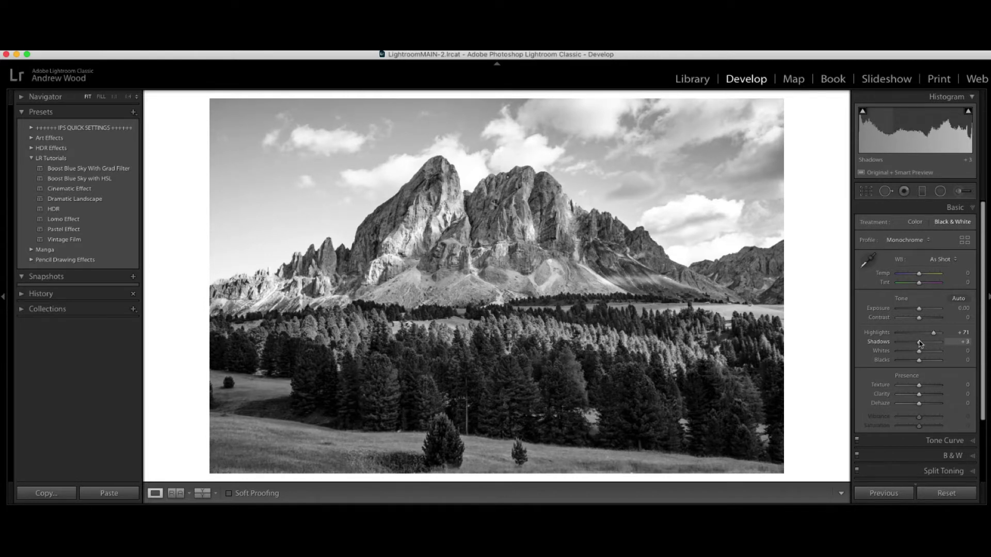
drag(920, 343, 921, 343)
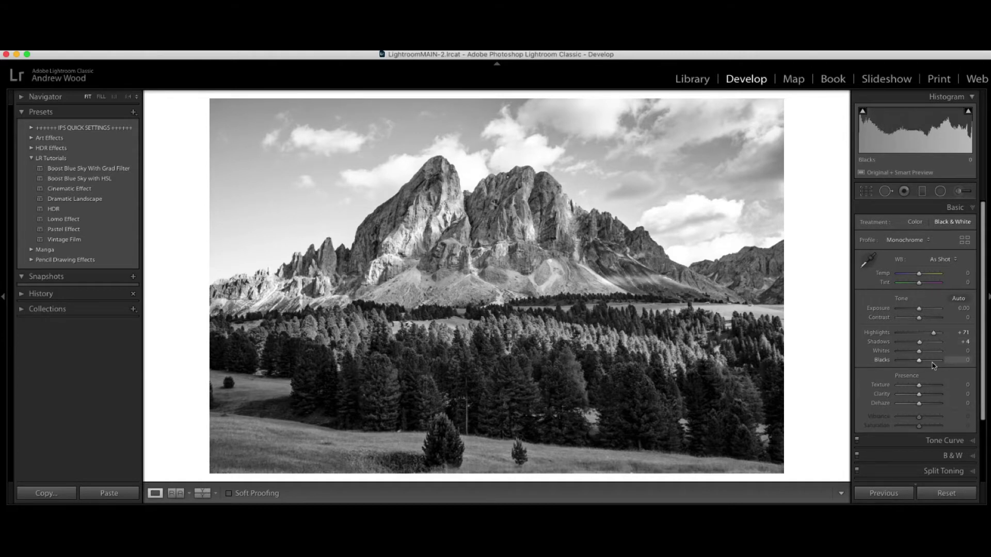
- Set Whites to -41 and Blacks to -27, using the clipping preview to judge the limits
key(alt)
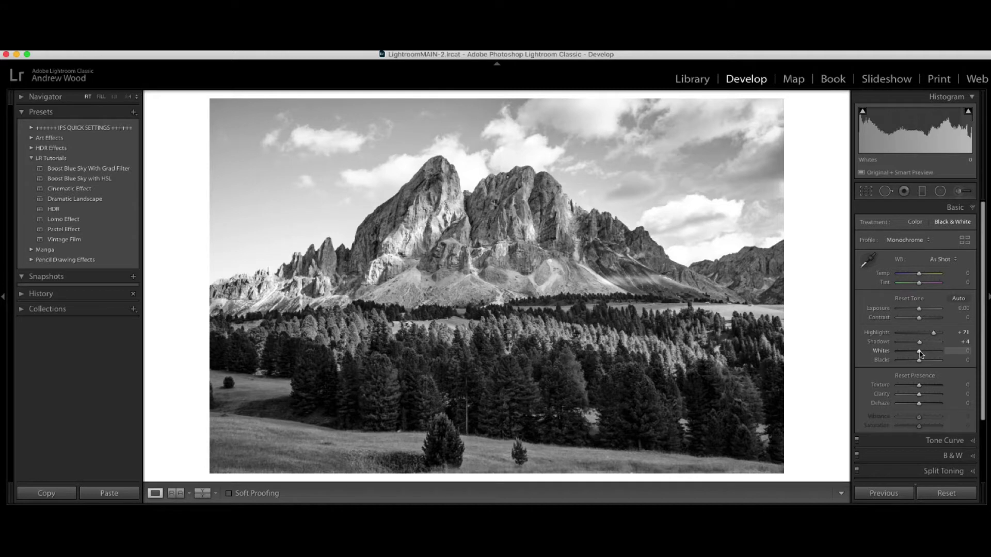
alt+click(920, 354)
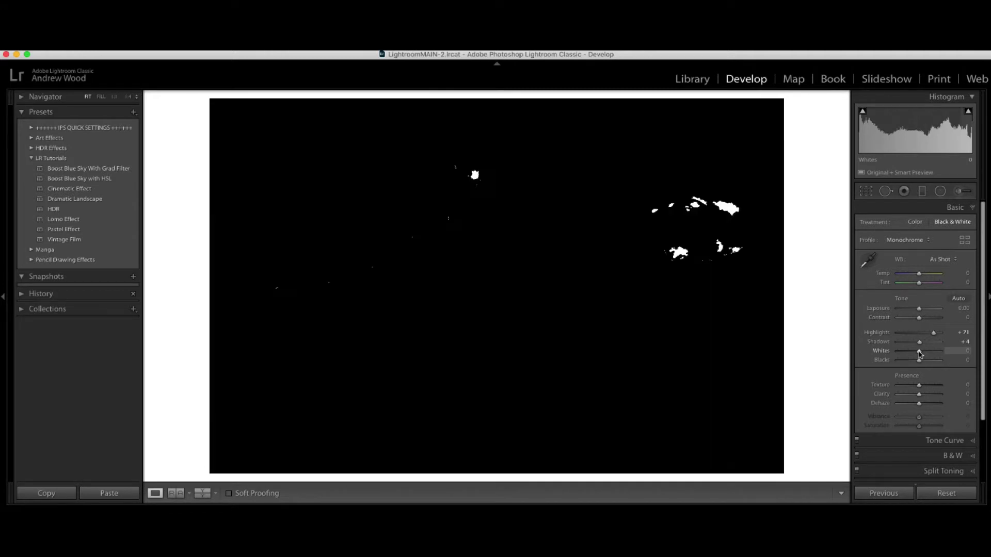
mouse_move(919, 354)
mouse_down()
mouse_move(897, 352)
mouse_move(911, 353)
mouse_up()
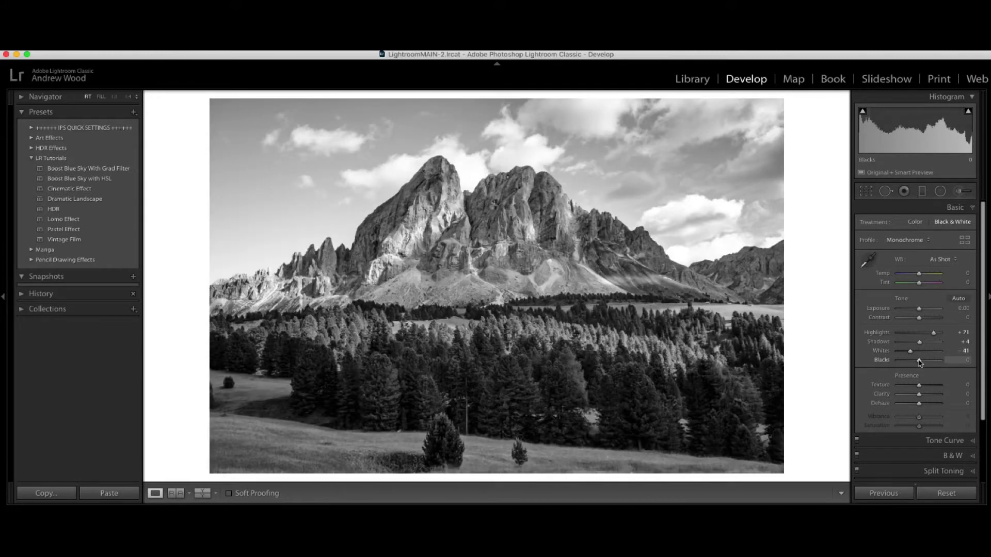
key(alt)
drag(920, 362, 914, 362)
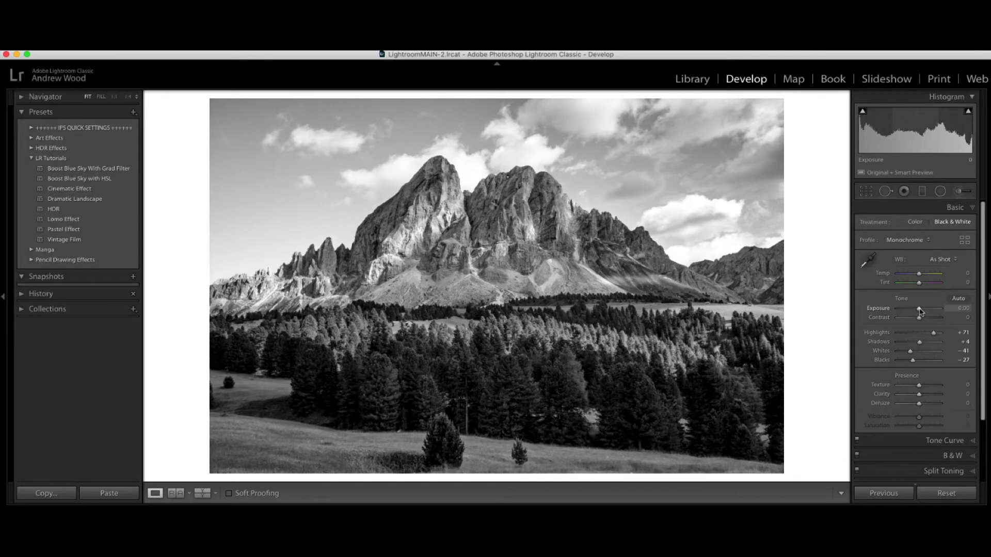
- Set Exposure to +0.40 and Contrast to +41, finishing the basic tone adjustments
drag(919, 309, 921, 311)
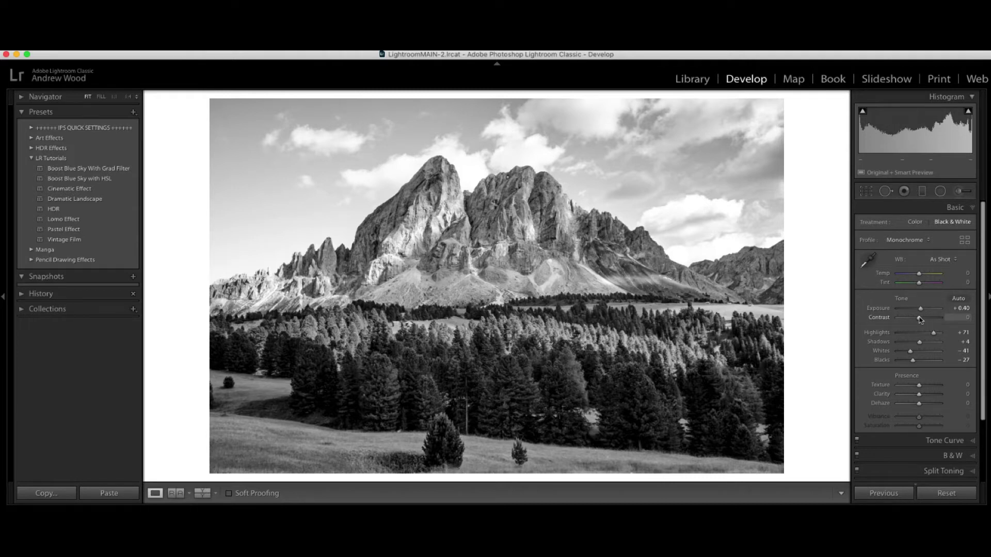
drag(921, 320, 929, 320)
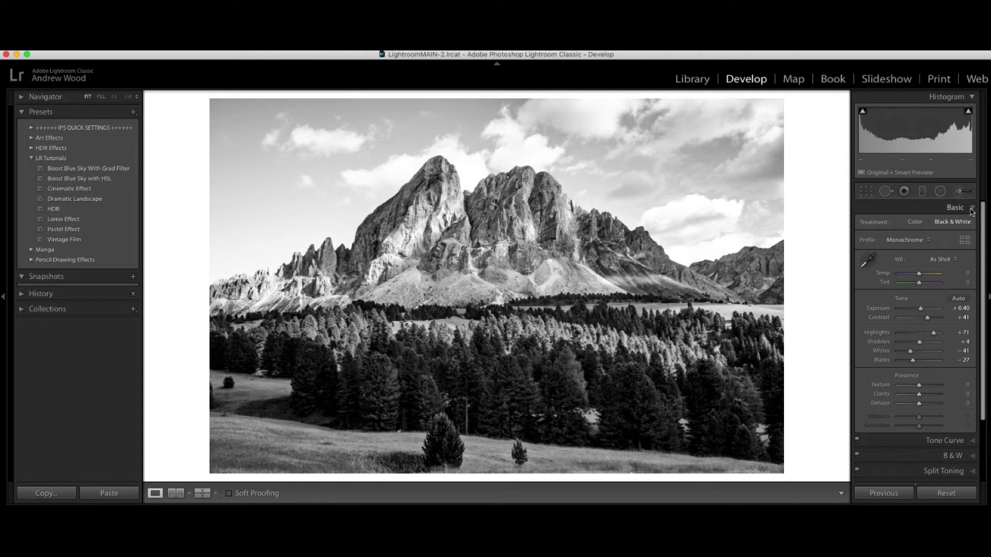
click(973, 209)
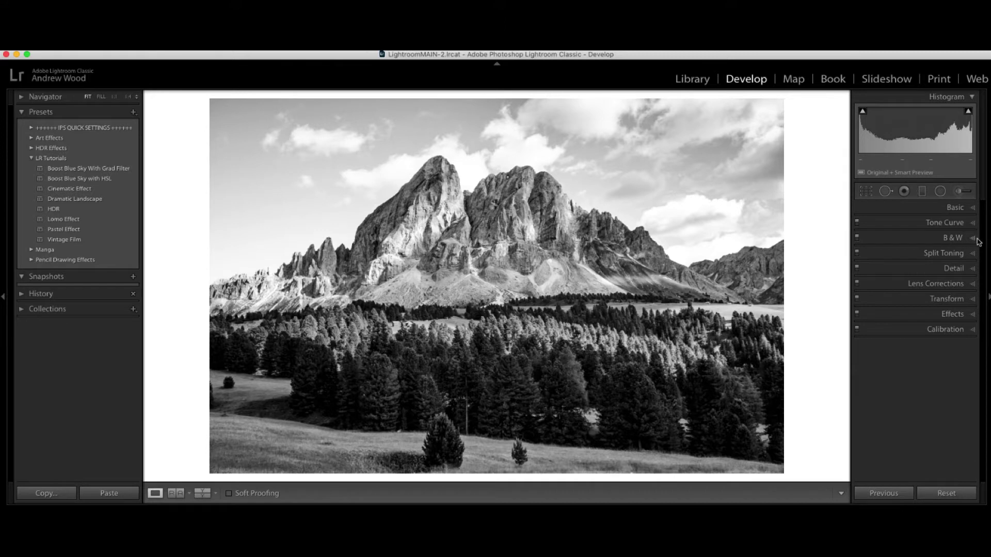
- Darken the sky in the Black & White Mix by setting Aqua to -100 and Blue to -71
click(973, 238)
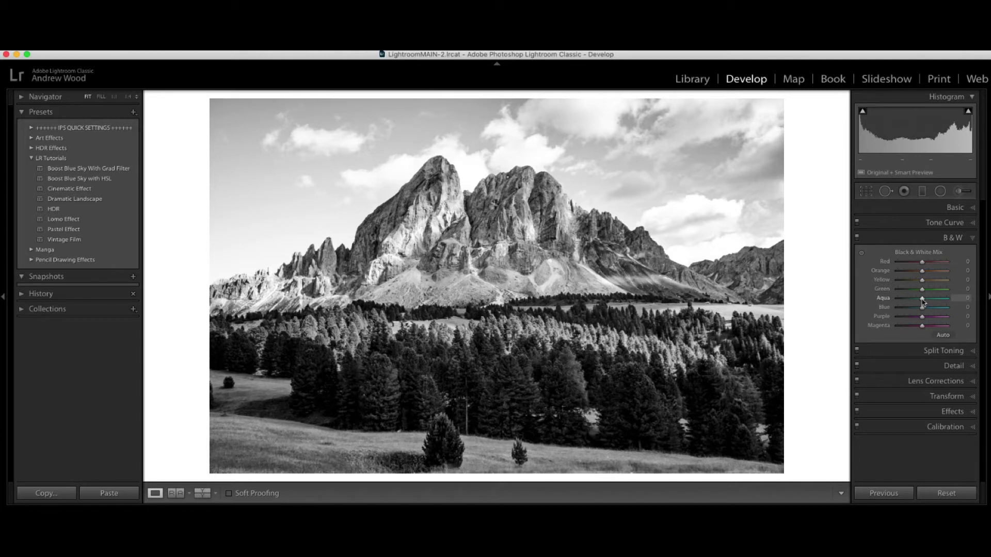
drag(922, 300, 890, 308)
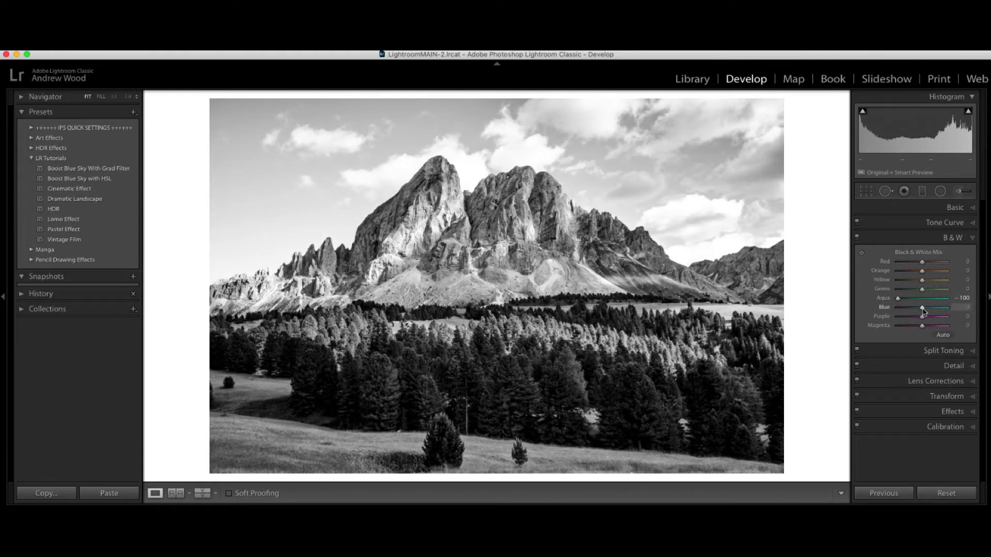
drag(923, 311, 895, 311)
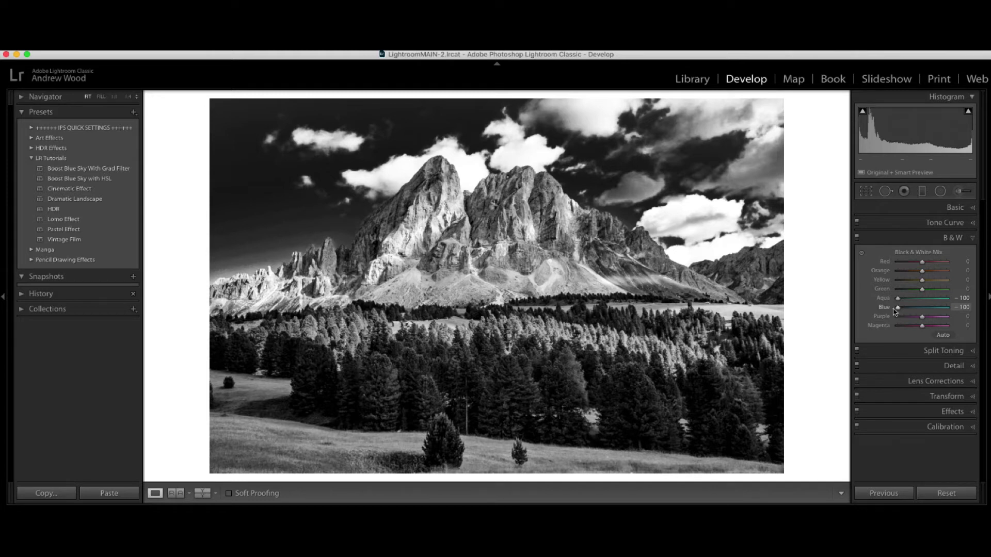
drag(895, 311, 907, 312)
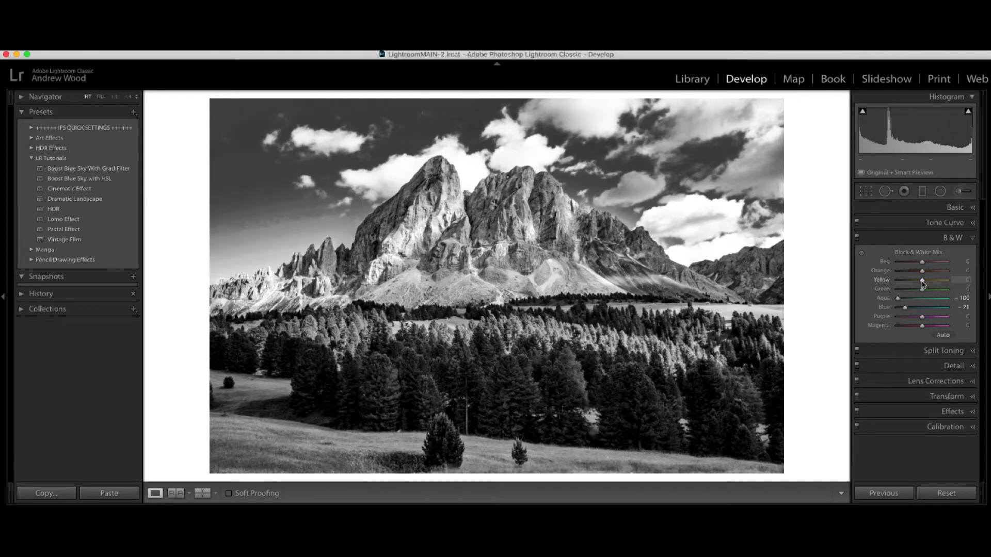
- Adjust the trees and grass in the Black & White Mix with Green at +66 and Yellow at -10
drag(922, 292, 898, 291)
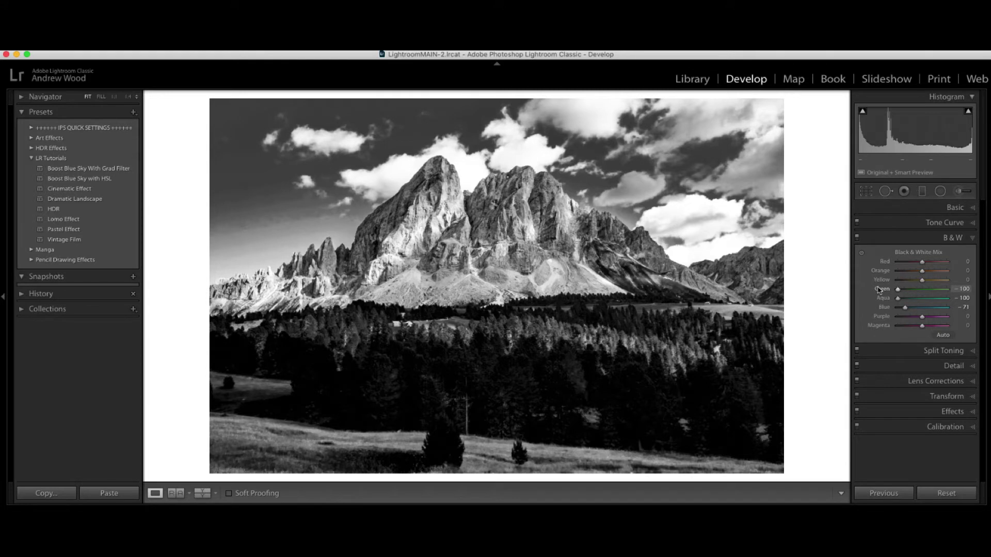
drag(879, 291, 938, 293)
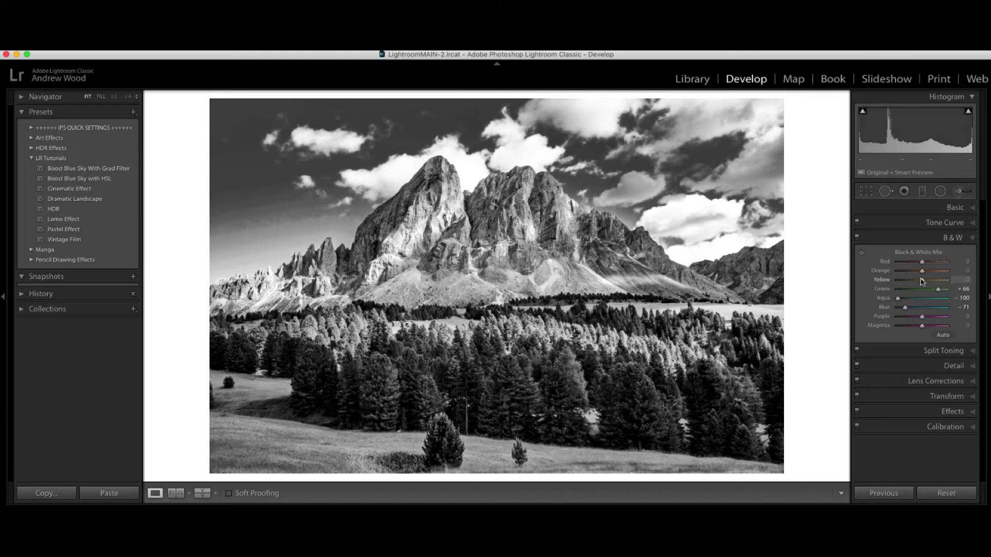
mouse_move(922, 281)
mouse_down()
mouse_move(901, 282)
mouse_move(920, 284)
mouse_up()
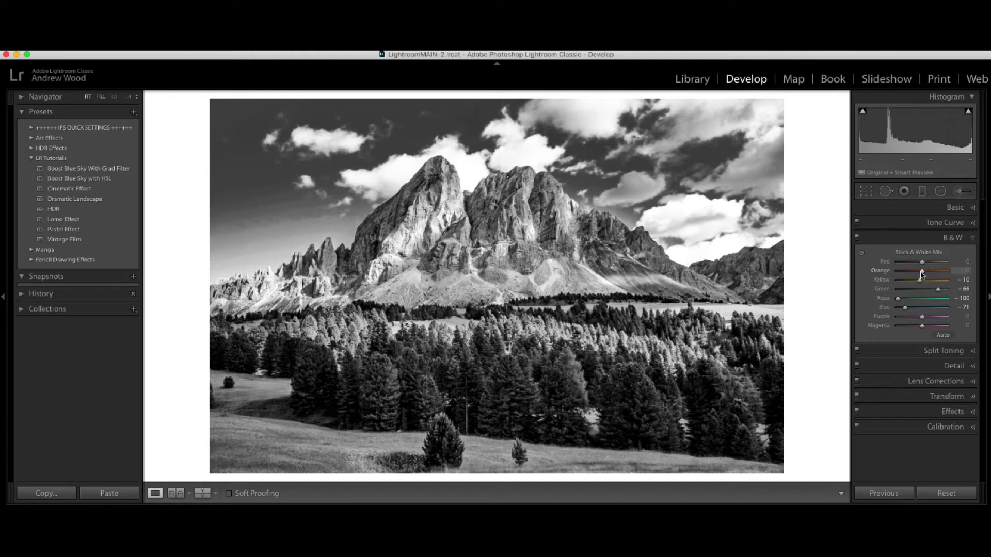
- Set Orange to -100, Red to -86 and Purple to -77 in the Black & White Mix, and lower Magenta
drag(922, 275, 890, 273)
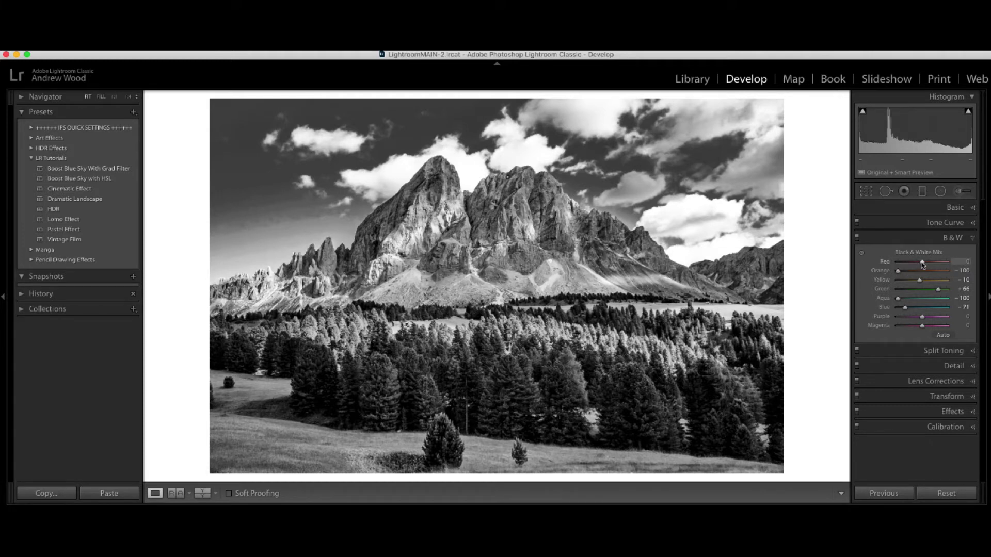
drag(922, 264, 902, 264)
drag(923, 319, 894, 330)
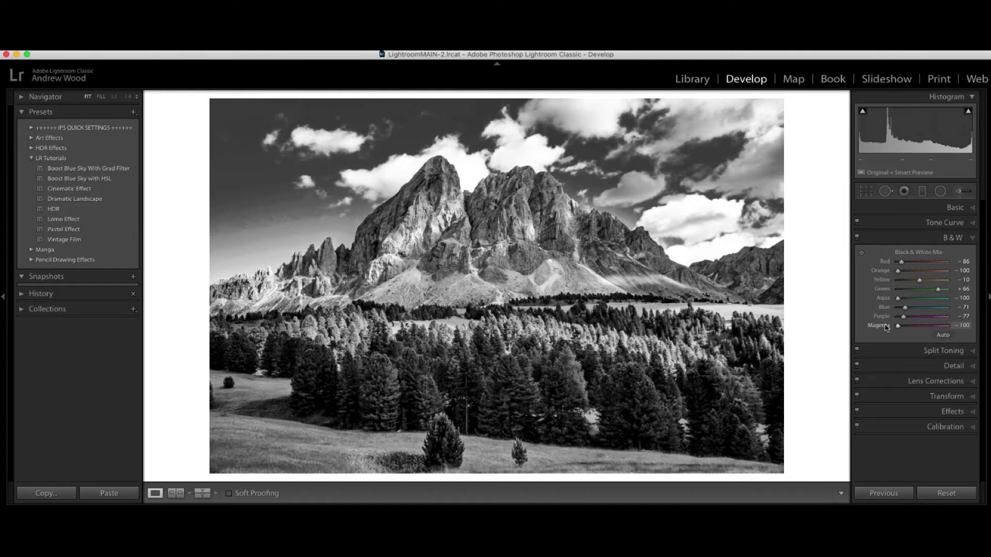
drag(896, 328, 905, 328)
click(974, 240)
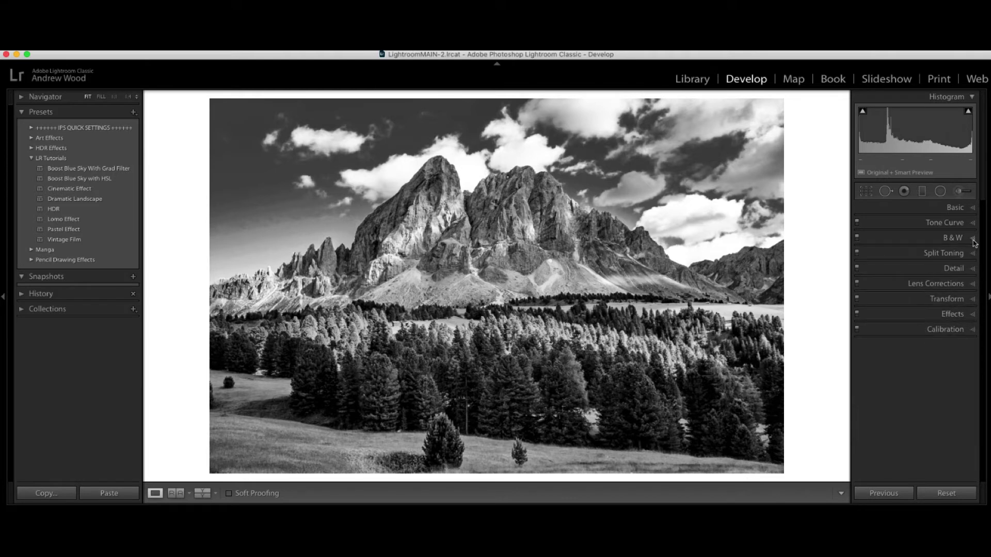
- Set the colour noise reduction's Color, Detail and Smoothness values all to 100
click(974, 270)
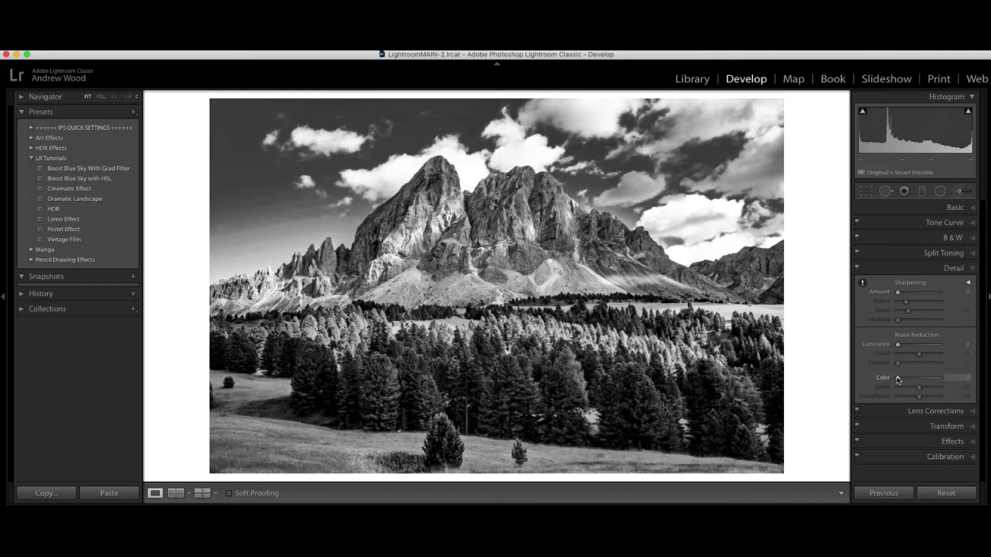
drag(898, 381, 955, 396)
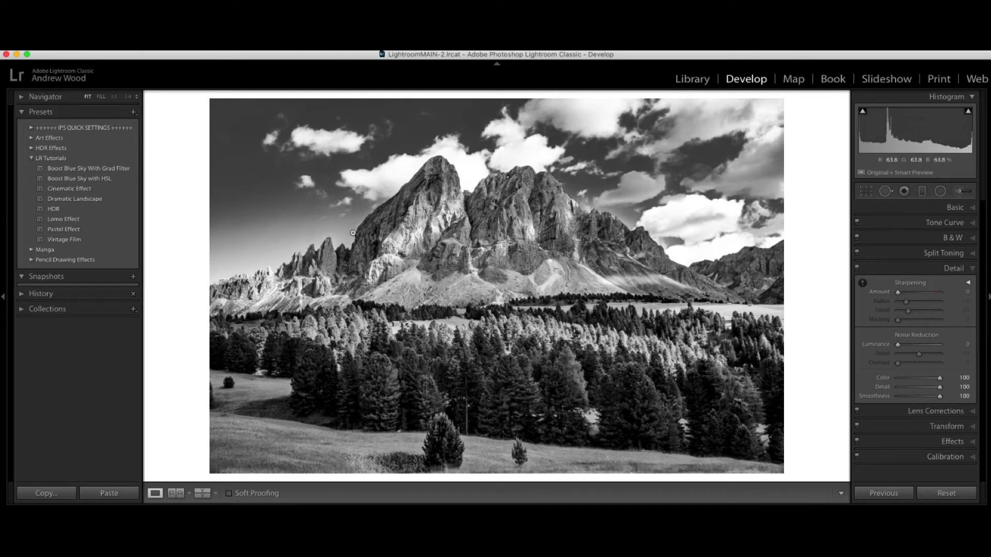
click(973, 269)
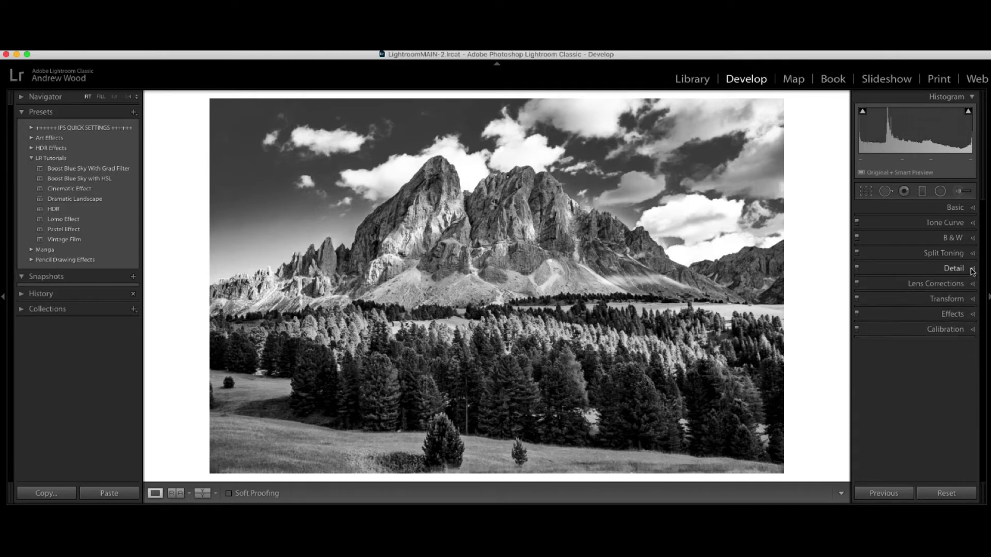
- Add a post-crop vignette with Amount -19, Midpoint 0, Roundness +21 and Highlights 82
click(972, 315)
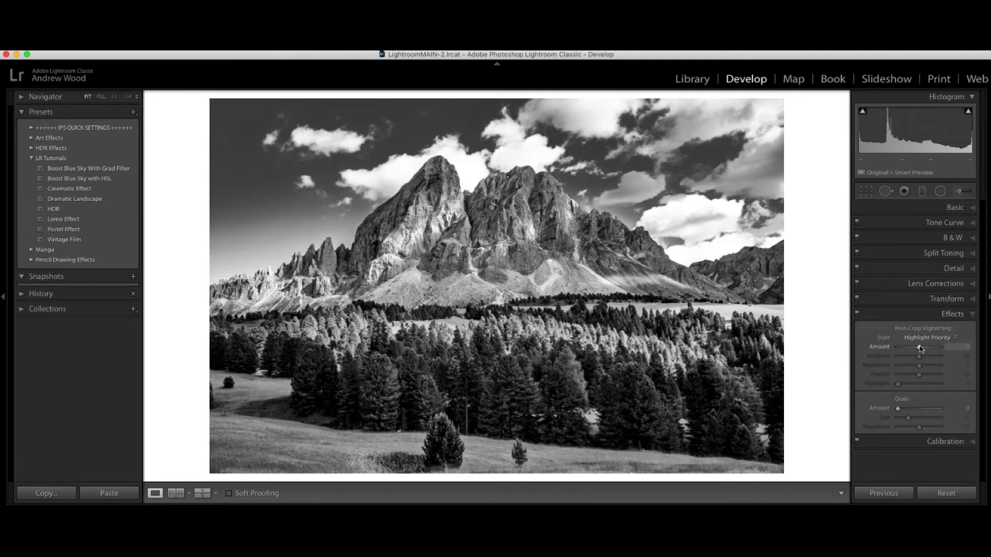
mouse_move(921, 349)
mouse_down()
mouse_move(942, 349)
mouse_move(915, 349)
mouse_up()
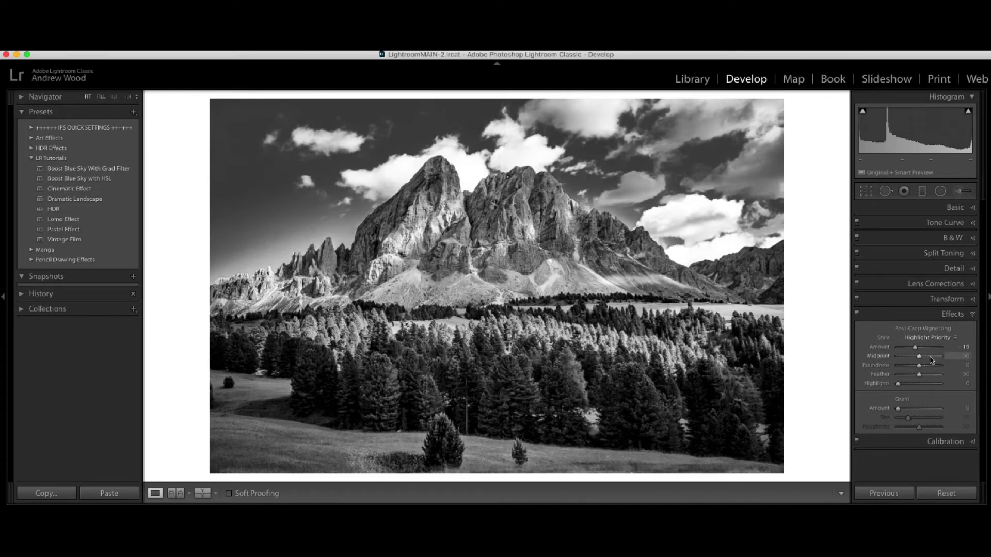
drag(920, 357, 879, 357)
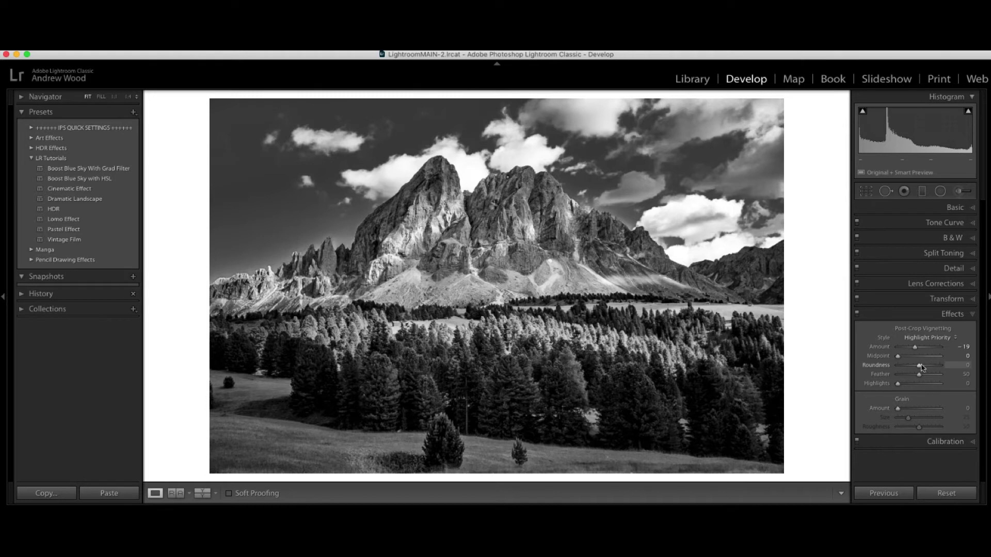
drag(920, 367, 924, 368)
drag(898, 384, 930, 387)
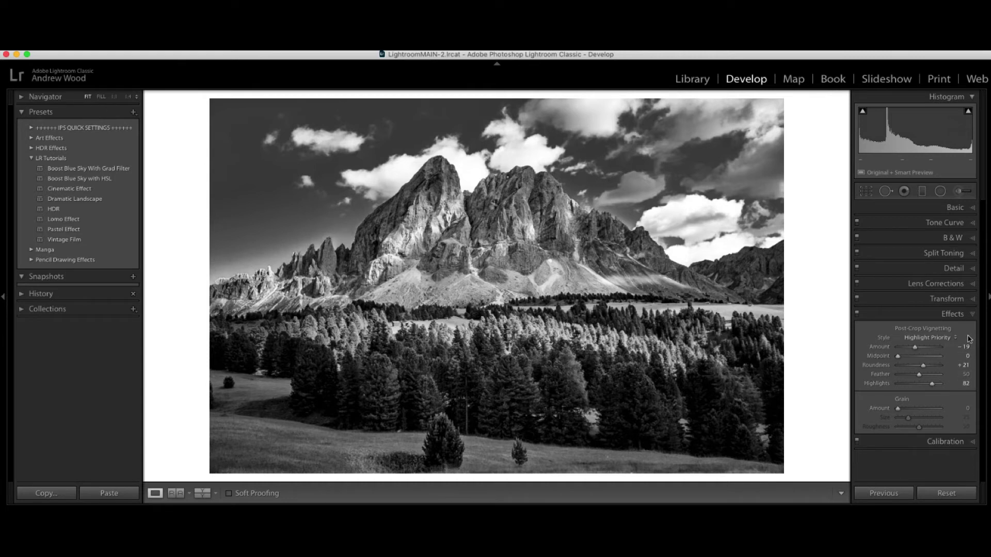
click(973, 316)
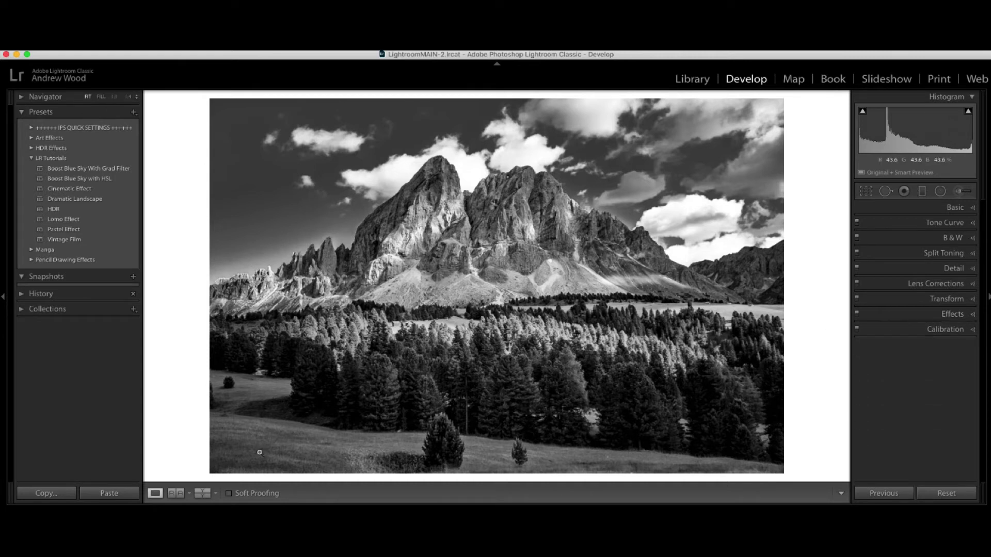
- Compare the original and edited photo in split before-and-after views, and return to the single-image view
click(206, 496)
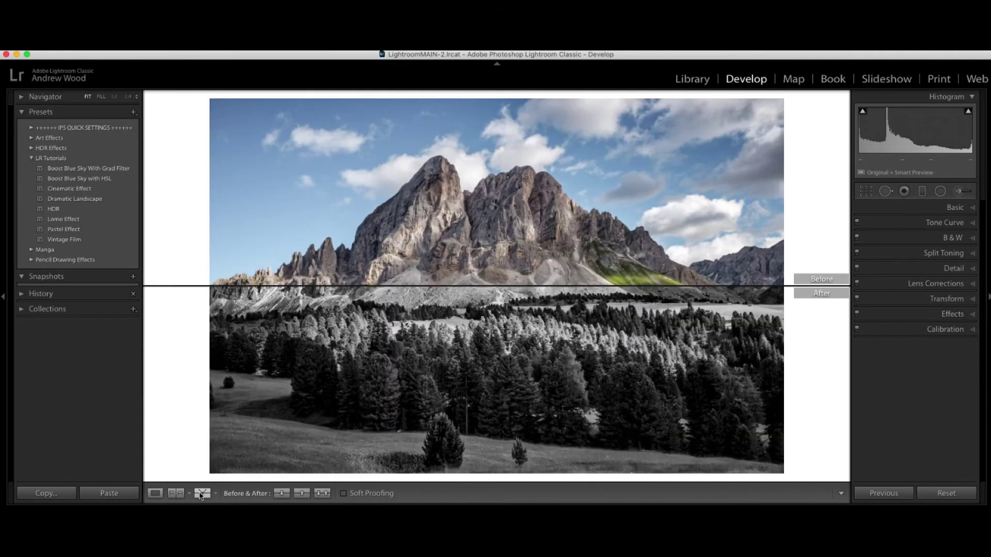
click(201, 494)
click(202, 494)
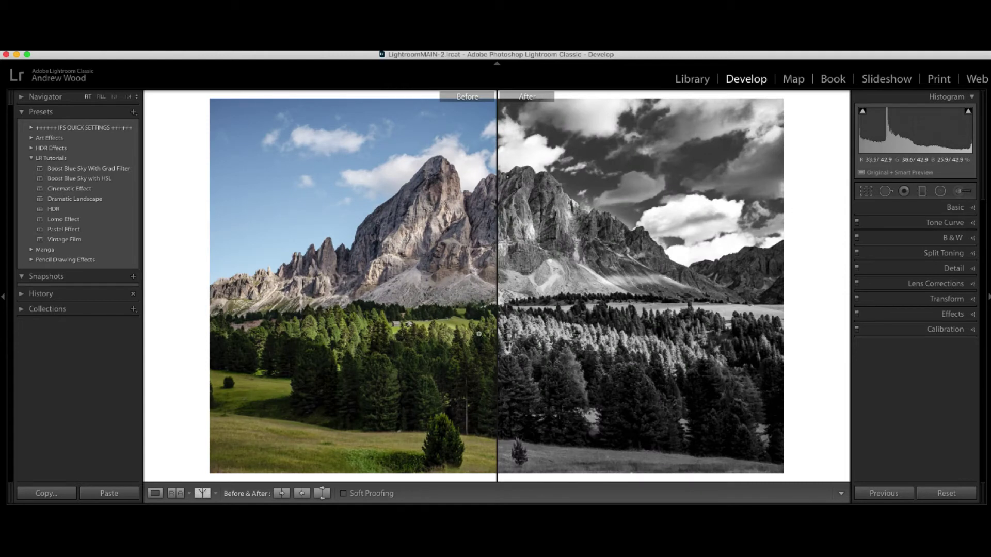
click(155, 493)
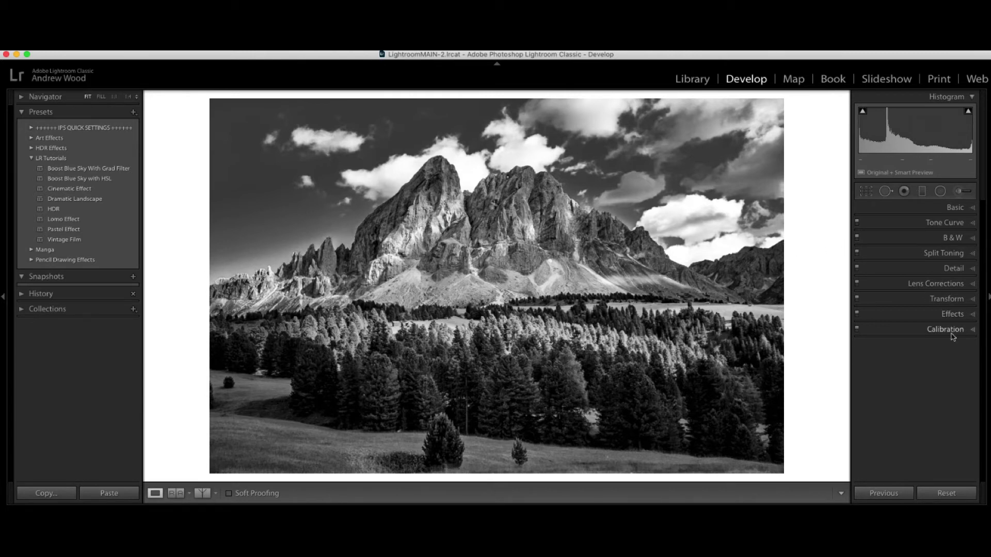
- Start a new radial filter with Invert enabled and clear its colour tint to no saturation
click(940, 191)
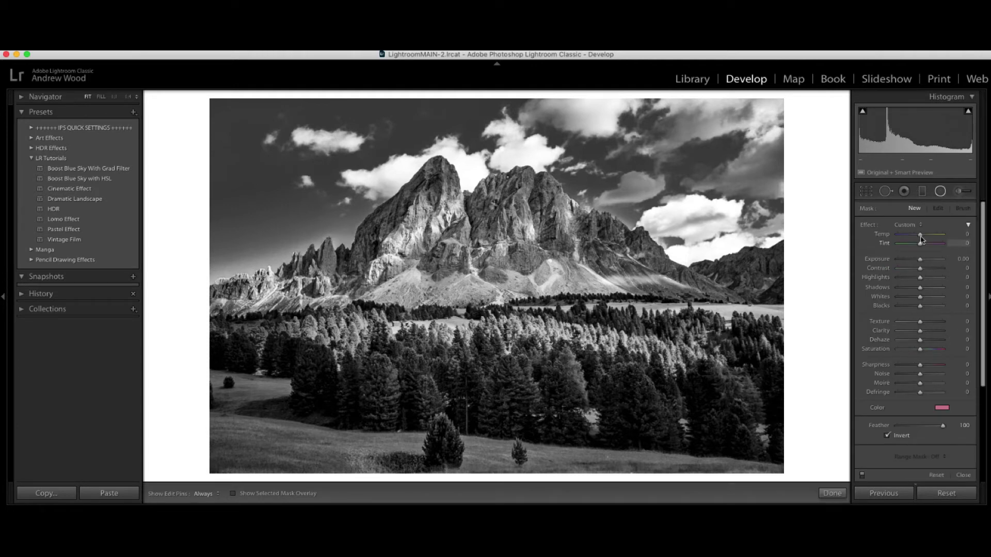
click(887, 436)
click(888, 437)
click(940, 408)
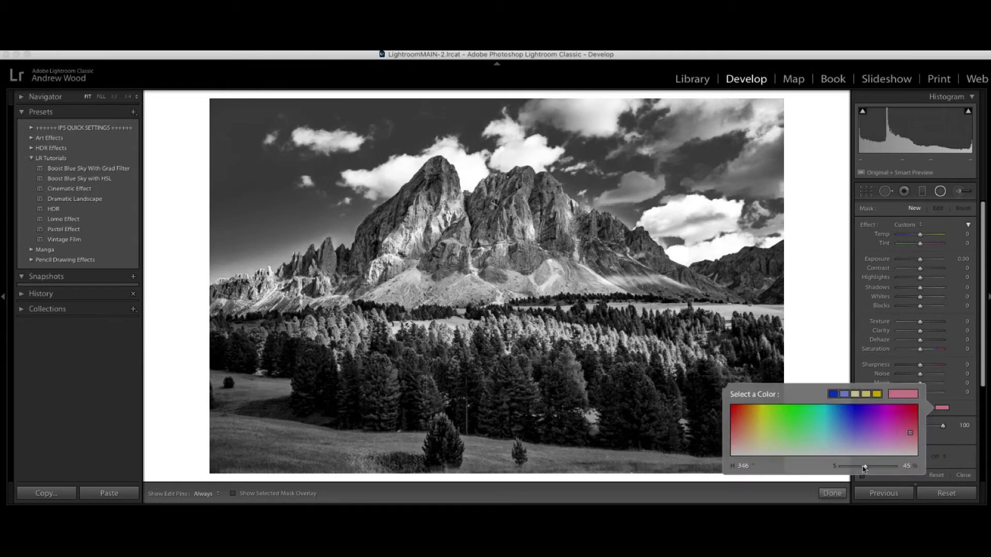
click(792, 450)
drag(786, 455, 720, 456)
click(963, 410)
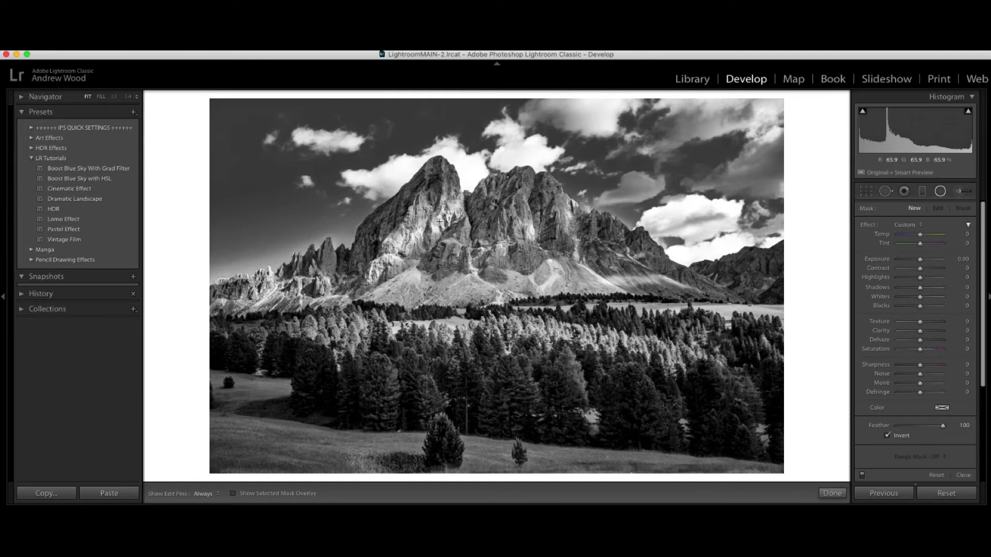
- Draw a small upright radial filter ellipse and fit it over the summit of the left mountain peak
drag(439, 220, 464, 260)
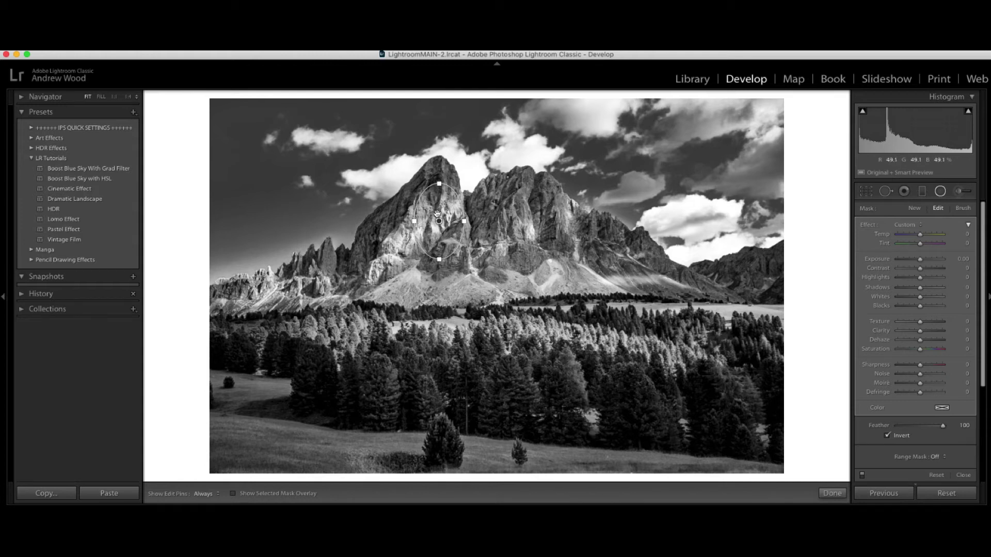
drag(439, 222, 435, 203)
drag(437, 239, 436, 181)
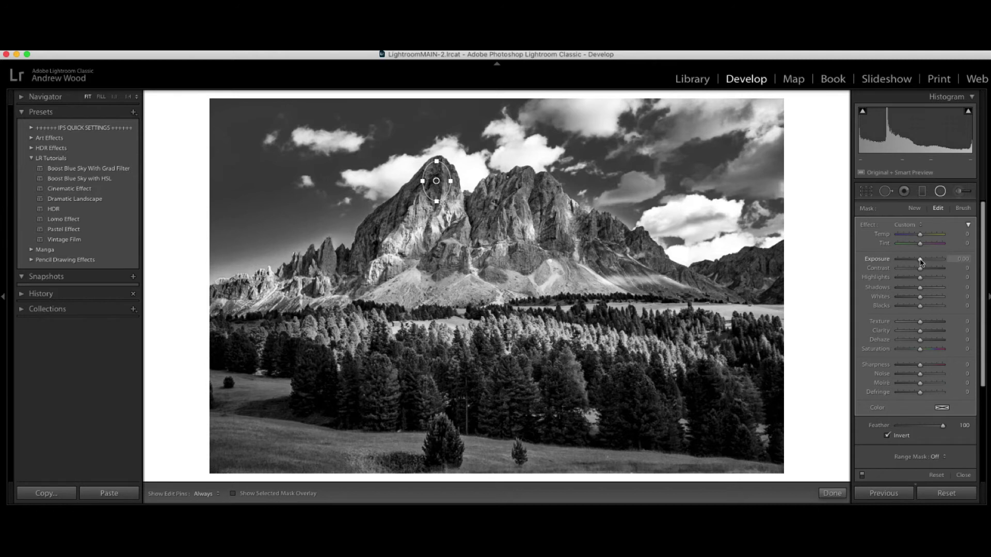
- Set the left peak filter's Exposure to 1.02, Shadows to 53, Whites to 84 and Sharpness to 19
drag(920, 259, 924, 262)
drag(926, 262, 928, 262)
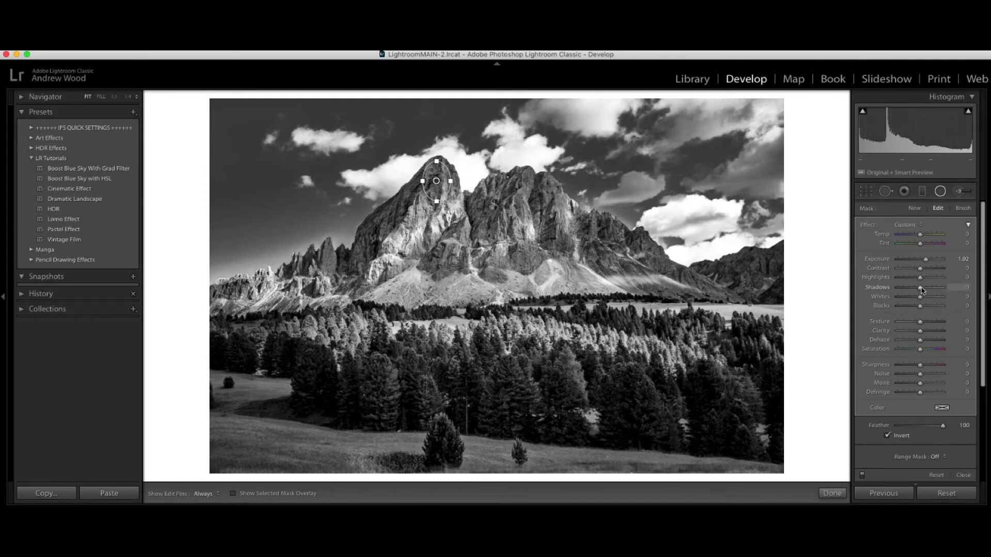
drag(923, 290, 935, 291)
drag(934, 289, 933, 290)
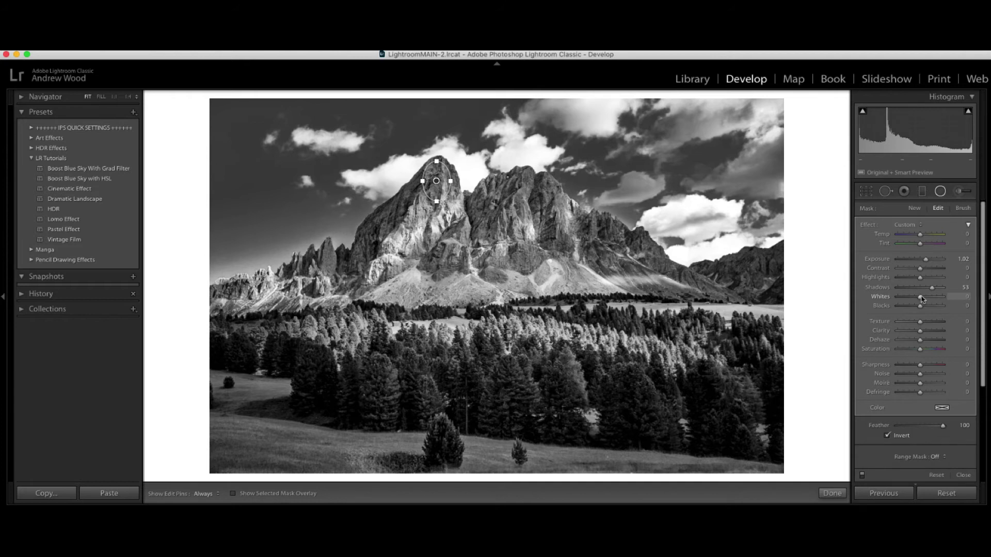
drag(921, 297, 940, 298)
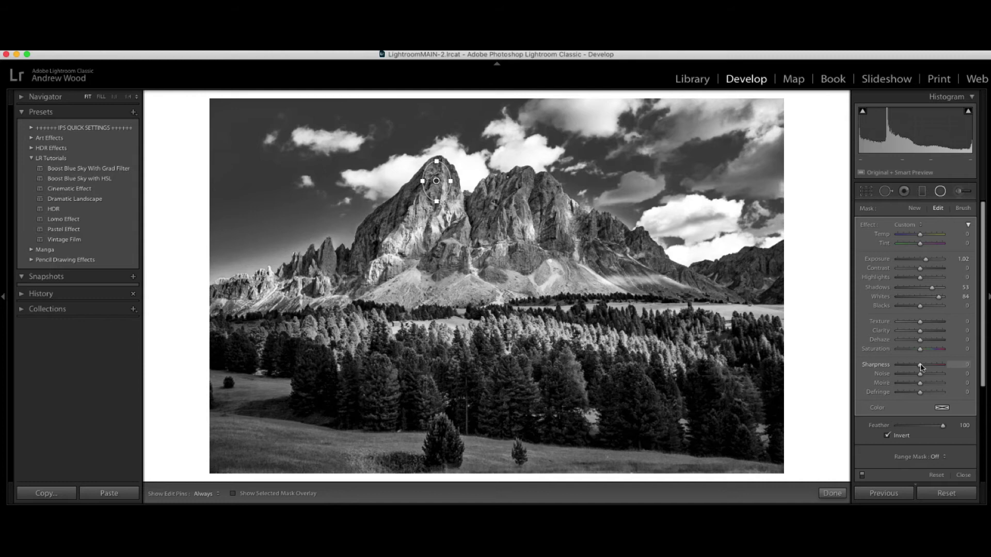
drag(921, 366, 926, 368)
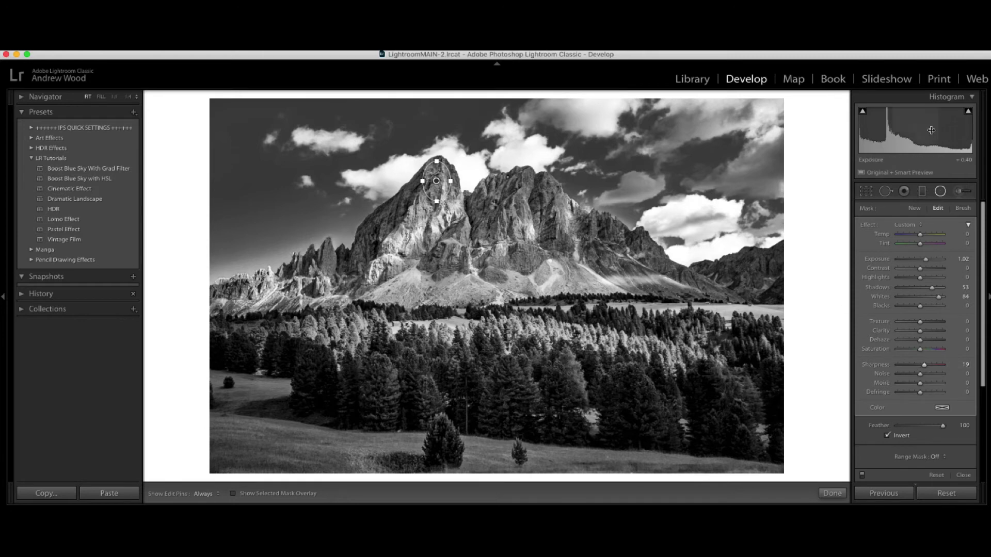
- Reopen the radial filter on the left peak, duplicate it and move the copy onto the upper part of the right peak
click(940, 191)
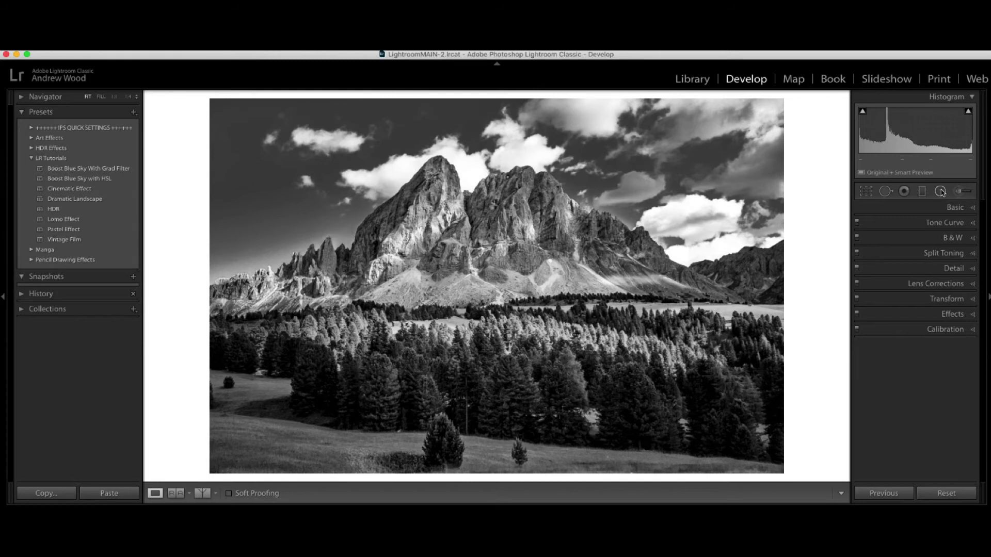
click(941, 191)
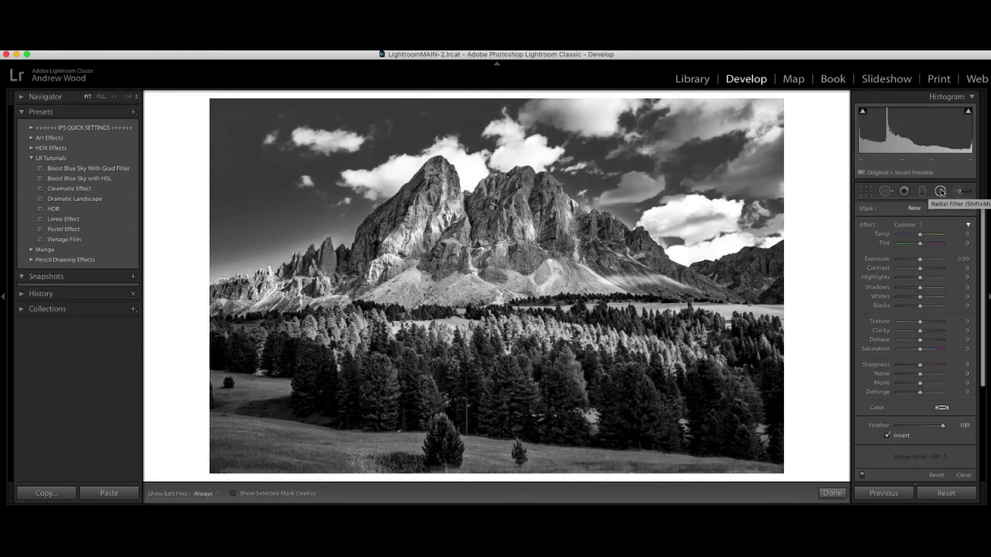
click(940, 191)
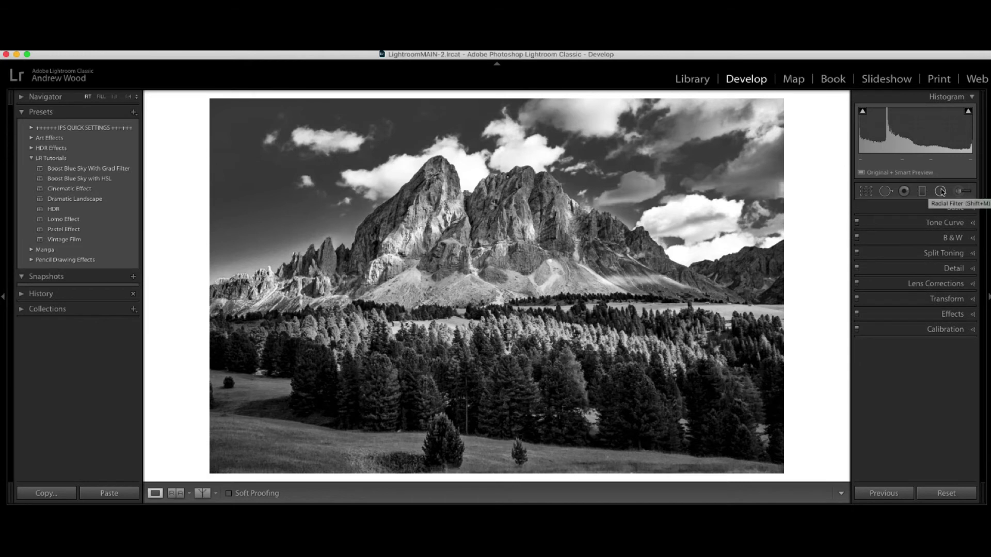
click(941, 192)
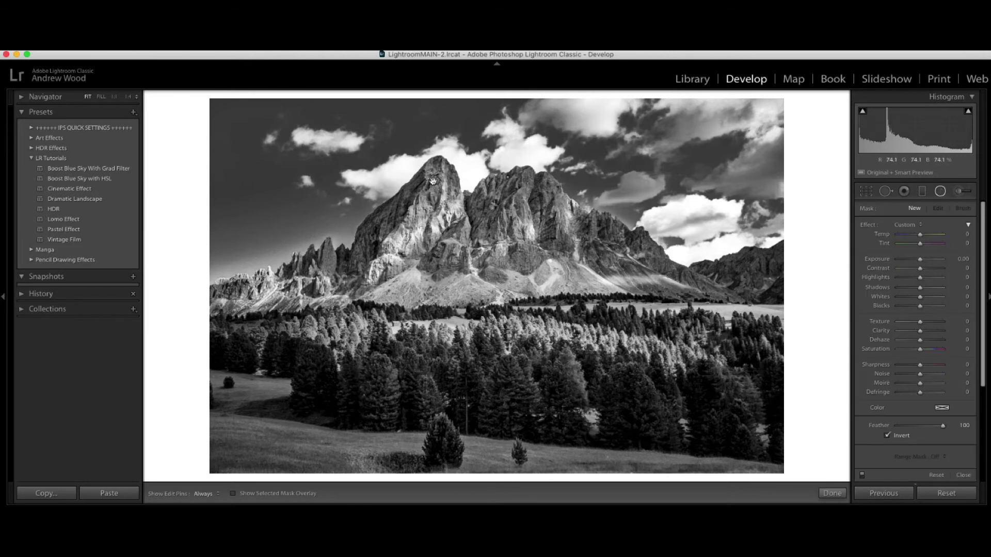
mouse_move(438, 182)
mouse_down()
mouse_move(450, 201)
mouse_move(438, 182)
mouse_up()
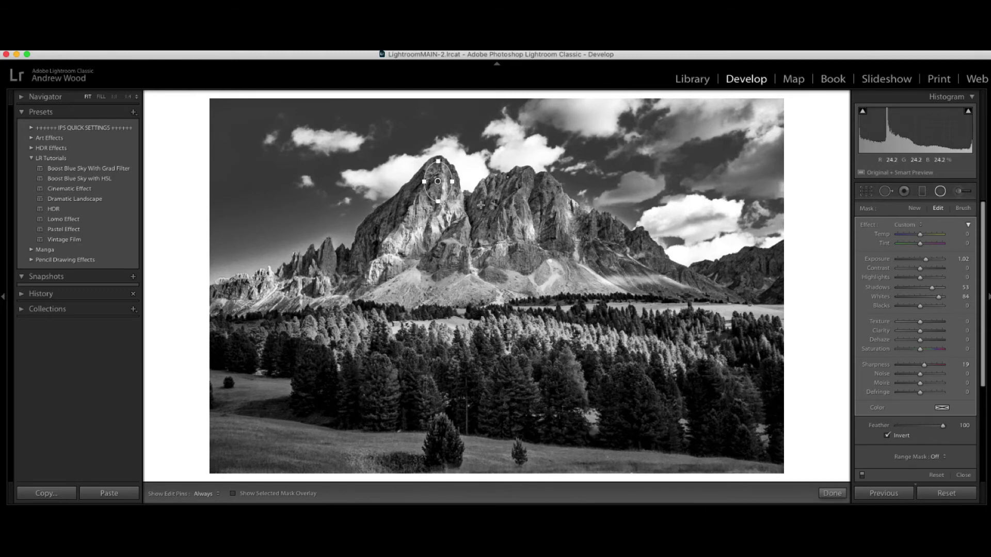
right_click(438, 181)
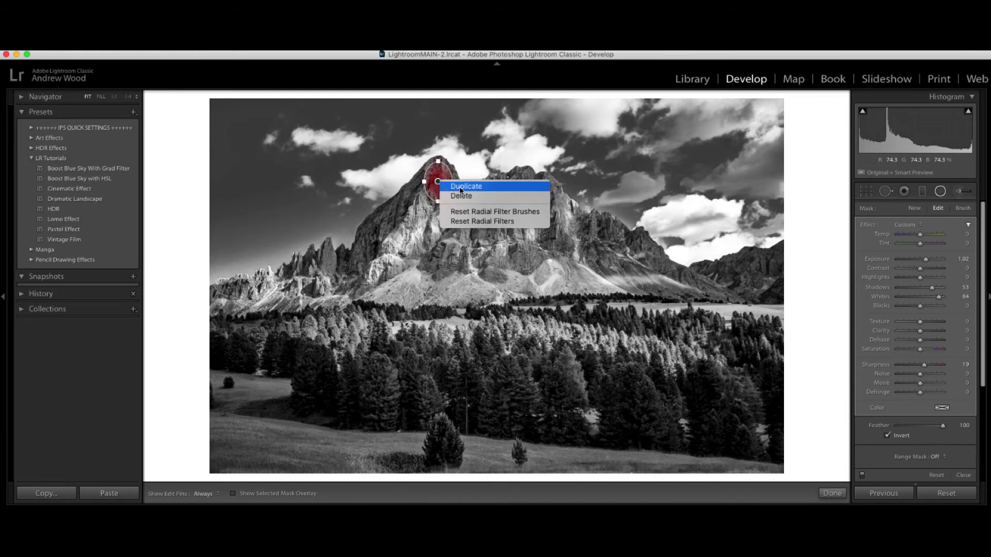
click(462, 190)
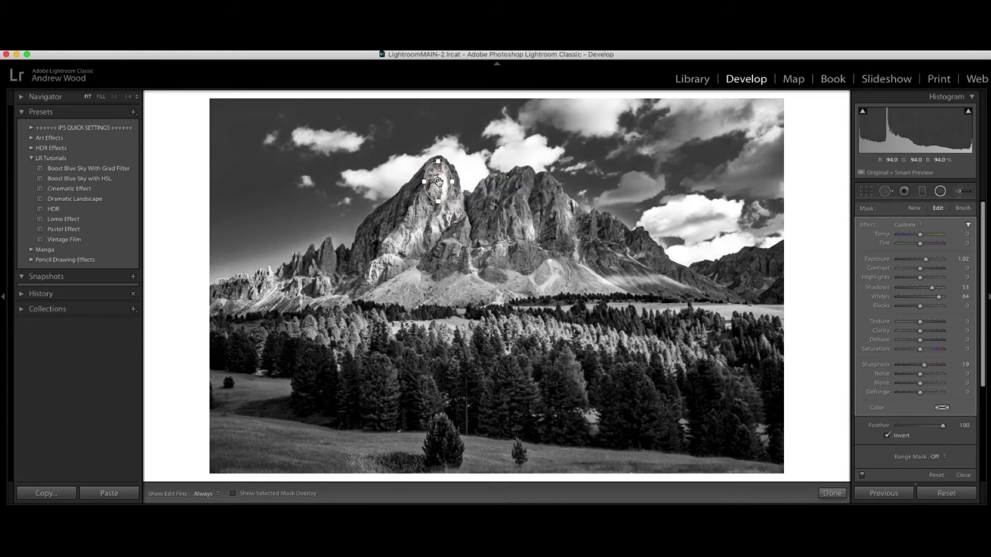
drag(438, 182, 520, 206)
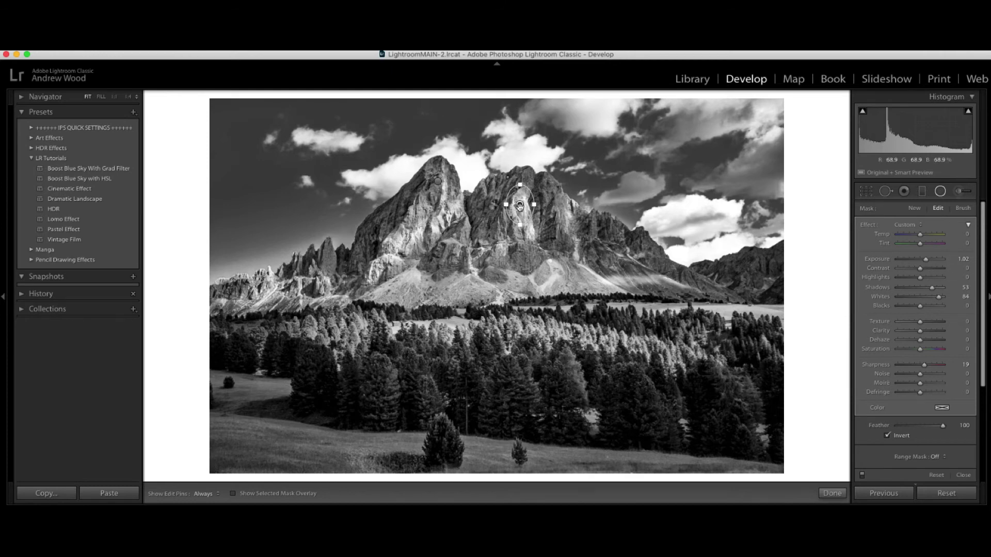
- Adjust the right peak filter's overall effect Amount, set the left peak filter's Amount to 87, and close the radial filter tool
mouse_move(520, 206)
click(968, 227)
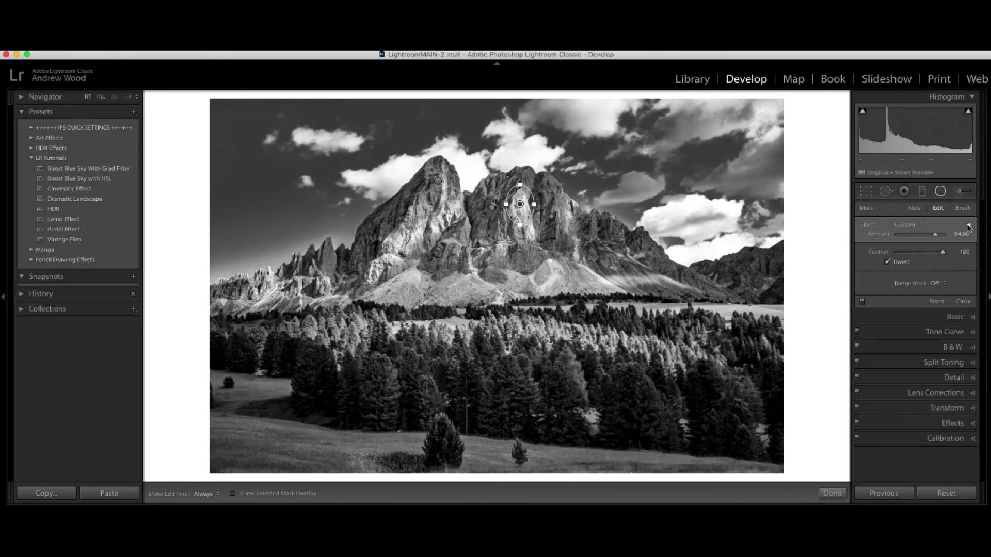
click(969, 226)
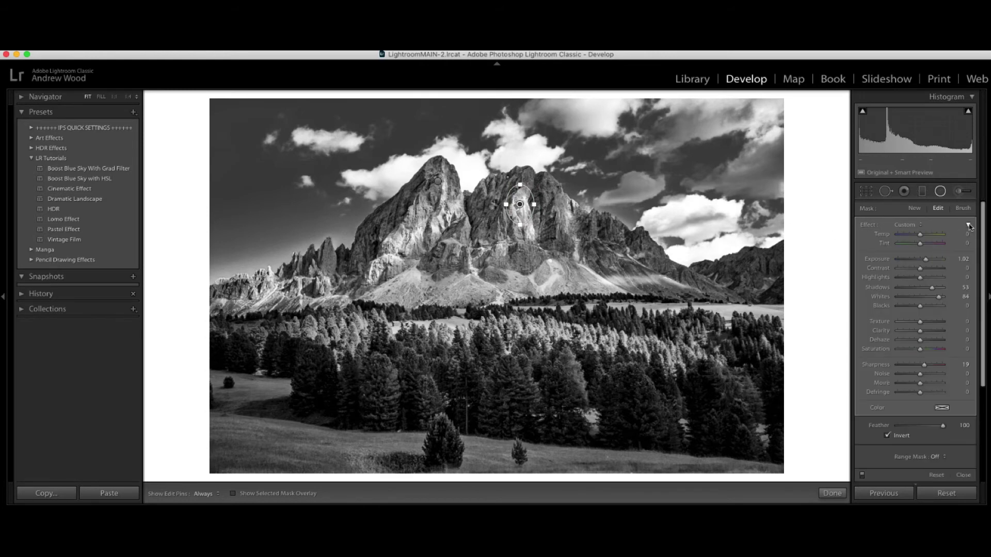
click(969, 226)
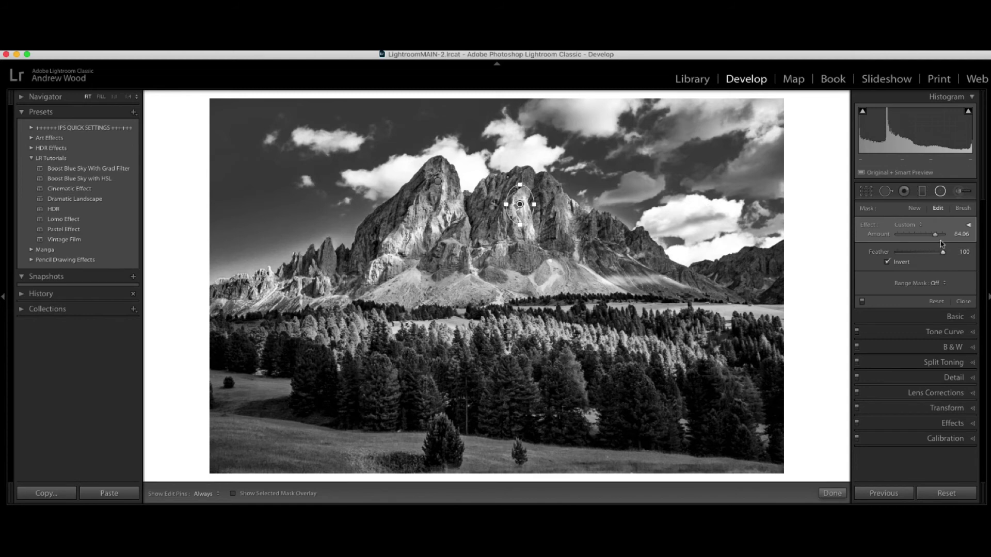
mouse_move(935, 235)
mouse_down()
mouse_move(921, 237)
mouse_move(937, 238)
mouse_up()
click(437, 181)
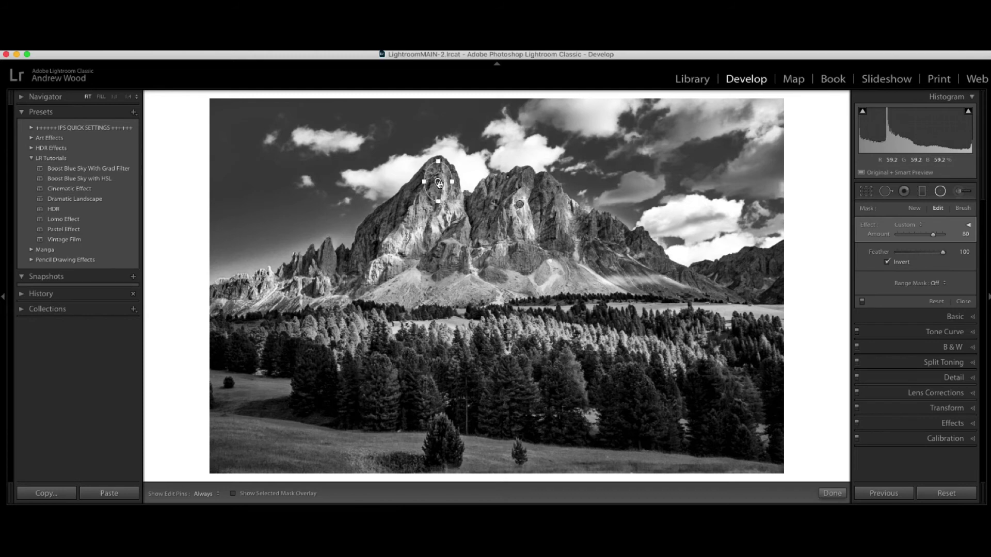
drag(933, 235, 937, 234)
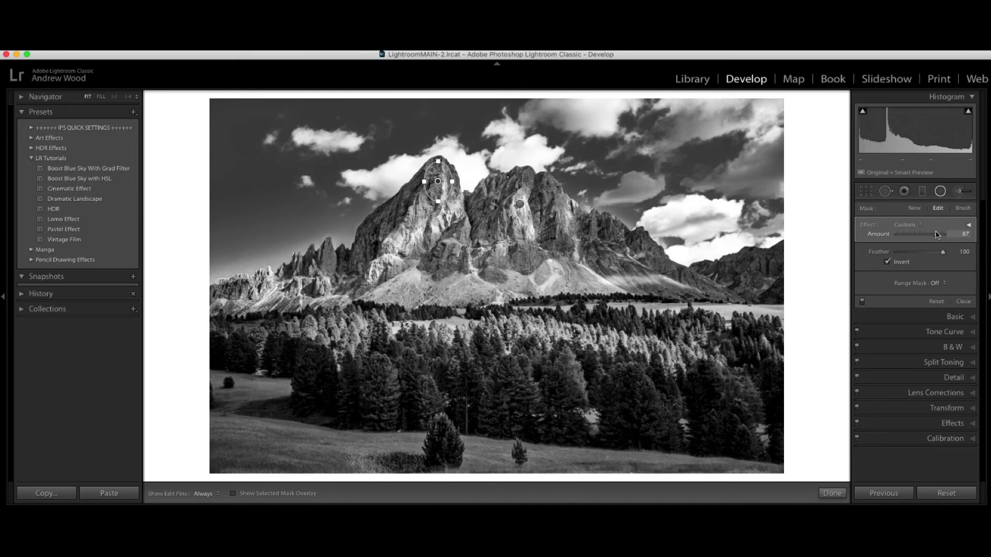
click(943, 195)
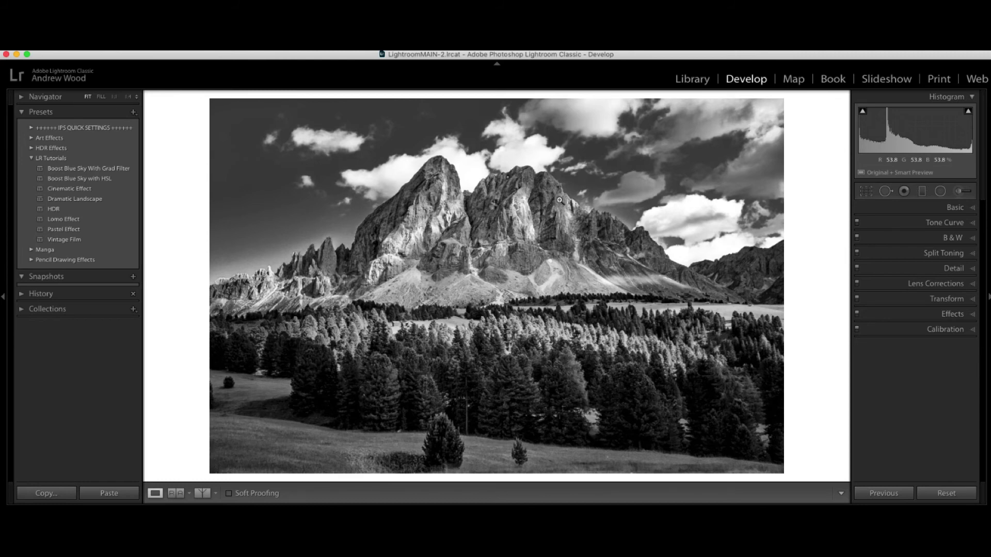
- Set the split toning highlights to Hue 130 and Saturation 10, with Balance at +25
click(973, 254)
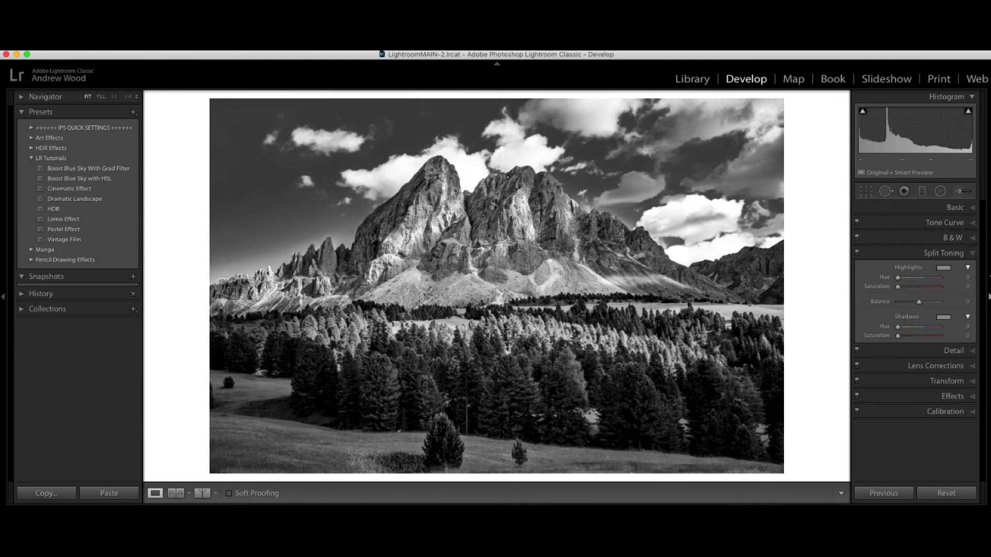
click(968, 277)
text(10)
key(BackSpace)
text(30)
key(Return)
click(968, 286)
text(10)
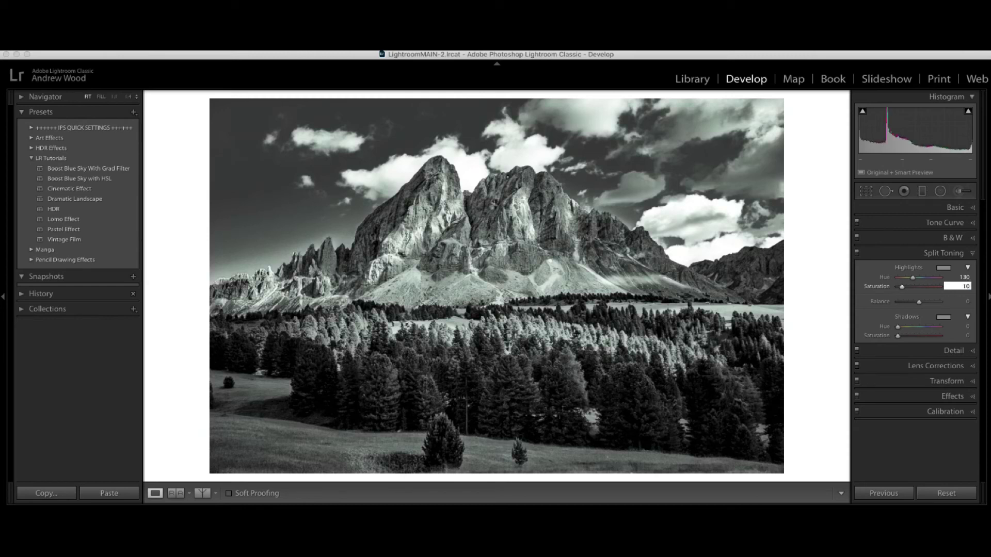
click(966, 301)
text(25)
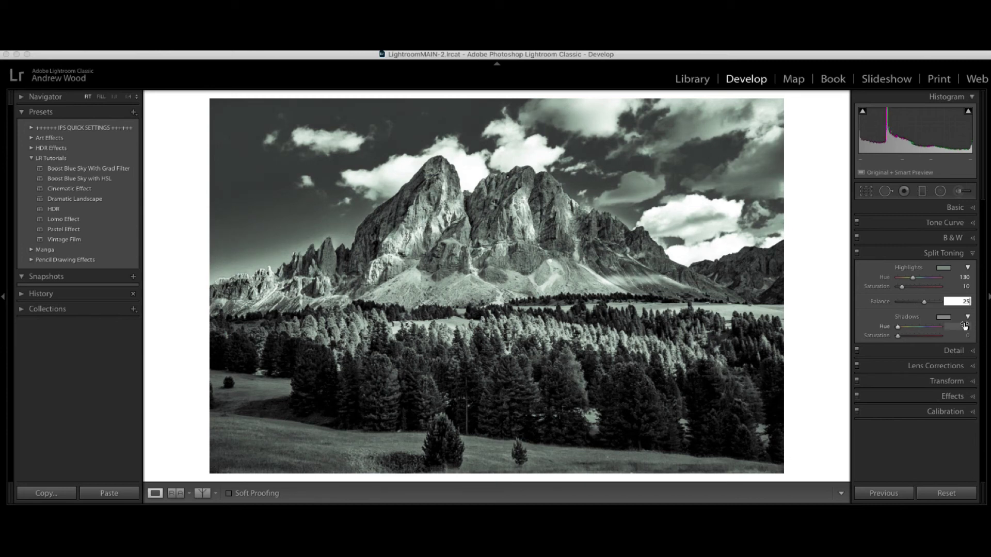
- Set the split toning shadows to Hue 300 and Saturation 10
click(965, 326)
text(300)
key(Tab)
text(10)
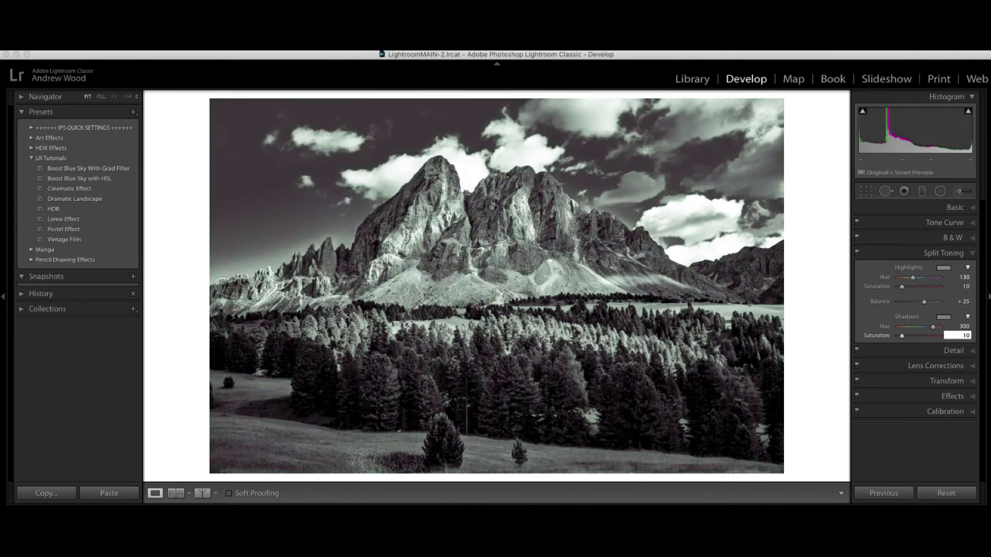
key(Return)
- Compare the photo with and without split toning, and leave the effect enabled
click(857, 254)
click(857, 255)
click(857, 255)
click(857, 255)
click(856, 254)
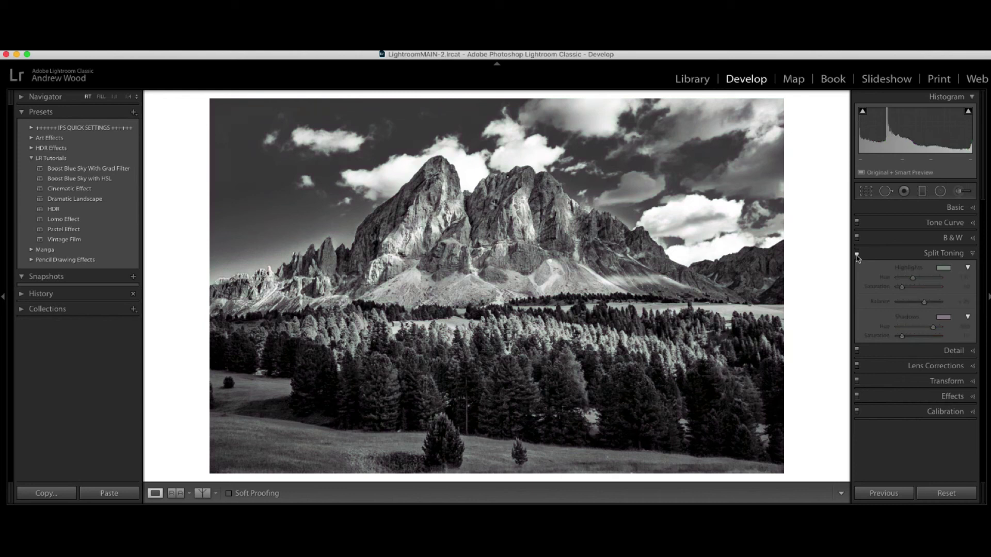
click(857, 254)
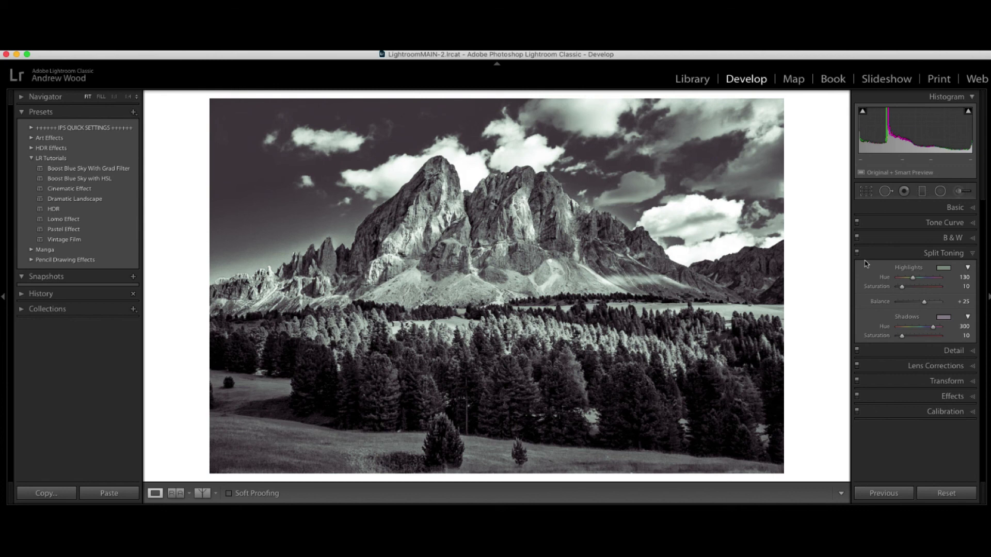
- Set the basic adjustments' Clarity to +87 and Dehaze to +3
click(972, 208)
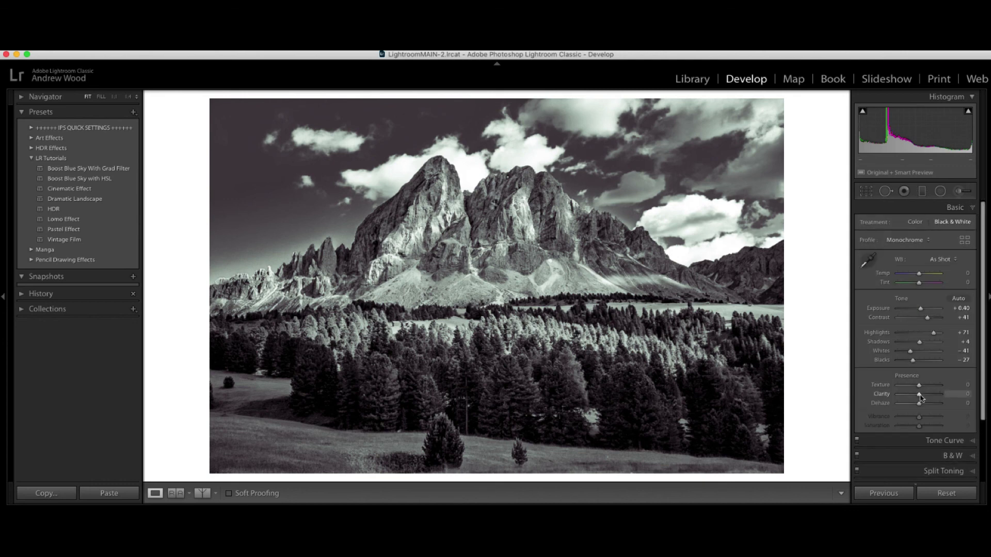
mouse_move(920, 395)
mouse_down()
mouse_move(938, 394)
mouse_move(921, 406)
mouse_up()
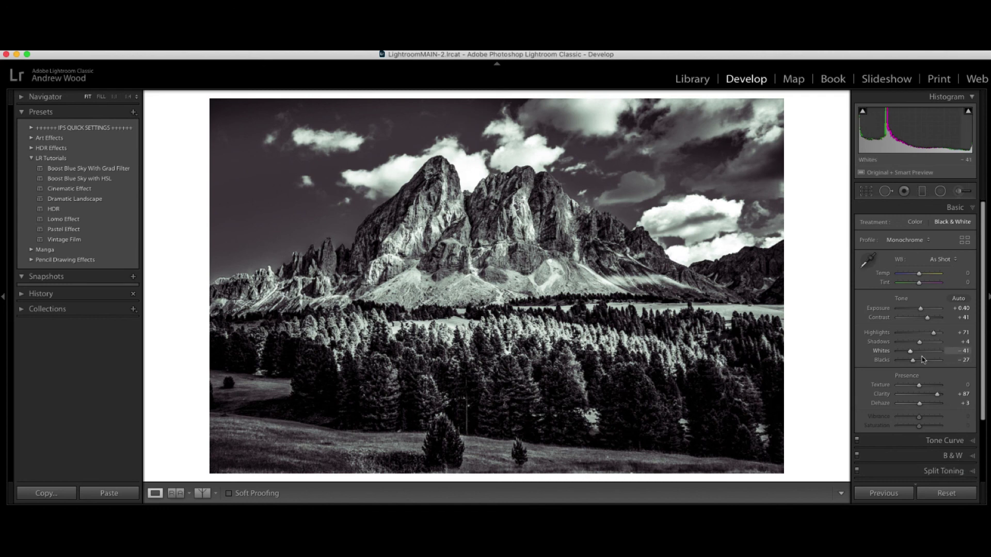
click(973, 211)
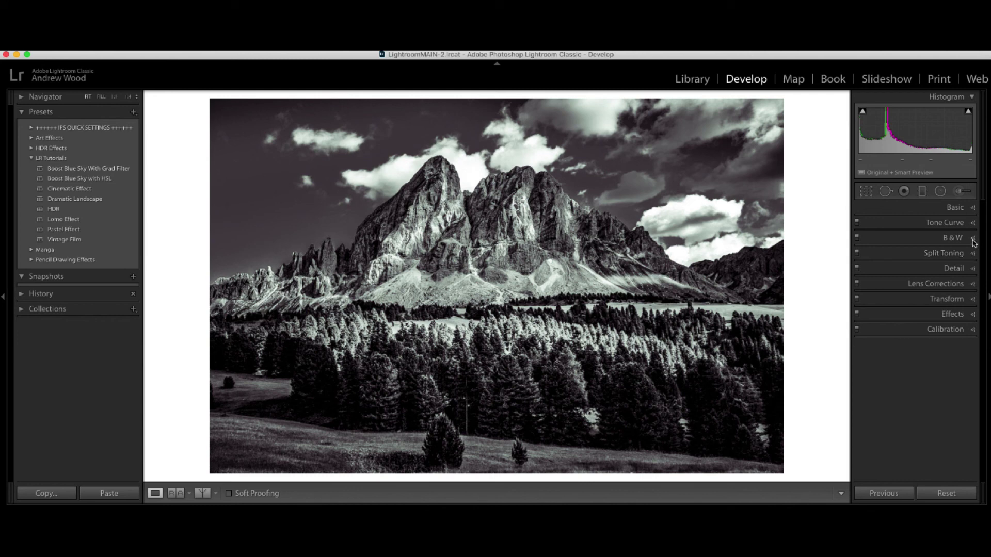
- Set Green to +100 and Yellow to +30 in the Black & White Mix
click(973, 239)
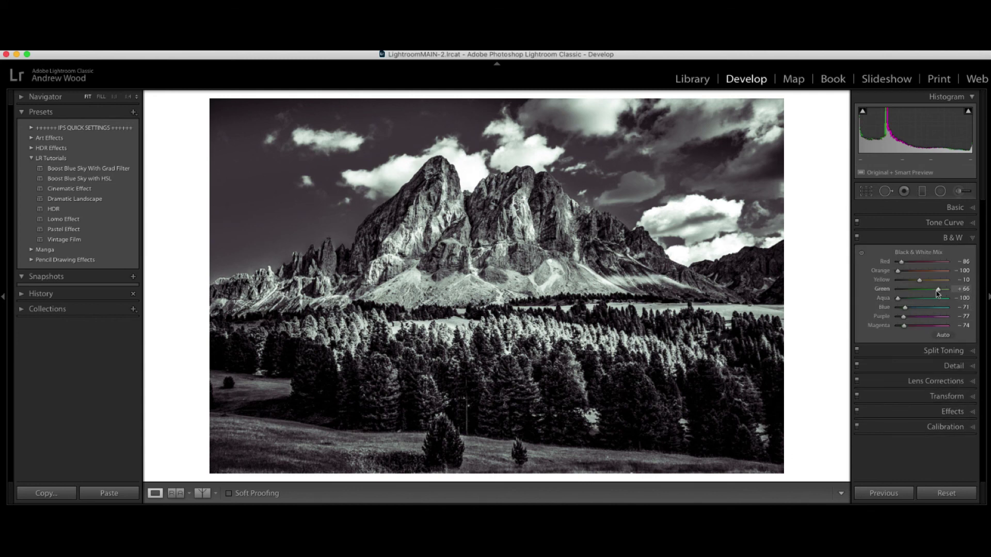
mouse_move(939, 290)
mouse_down()
mouse_move(950, 292)
mouse_move(932, 283)
mouse_up()
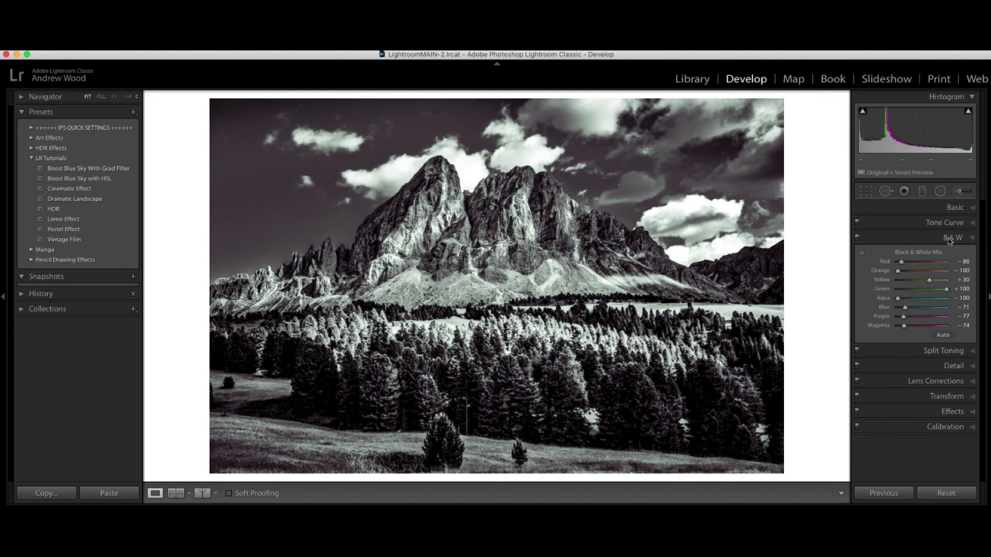
click(970, 240)
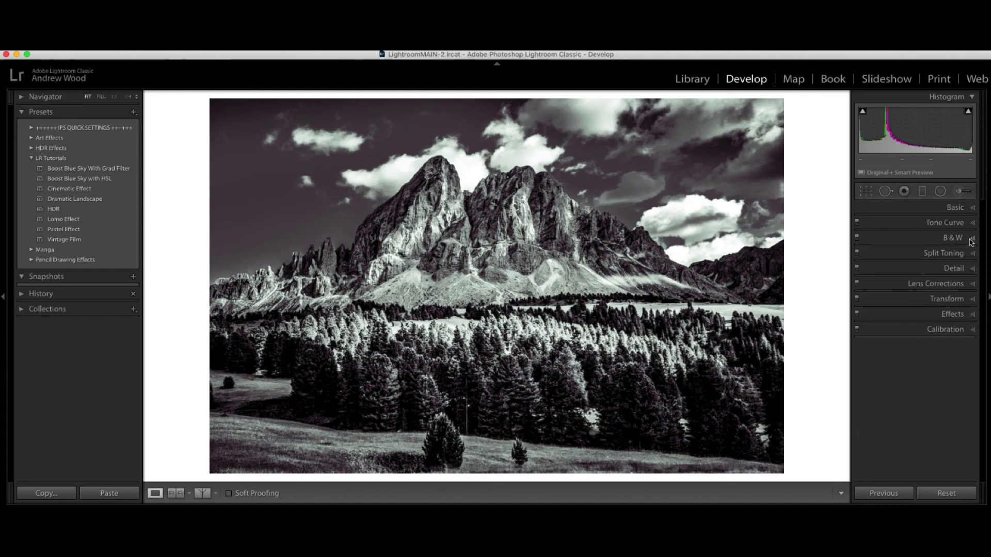